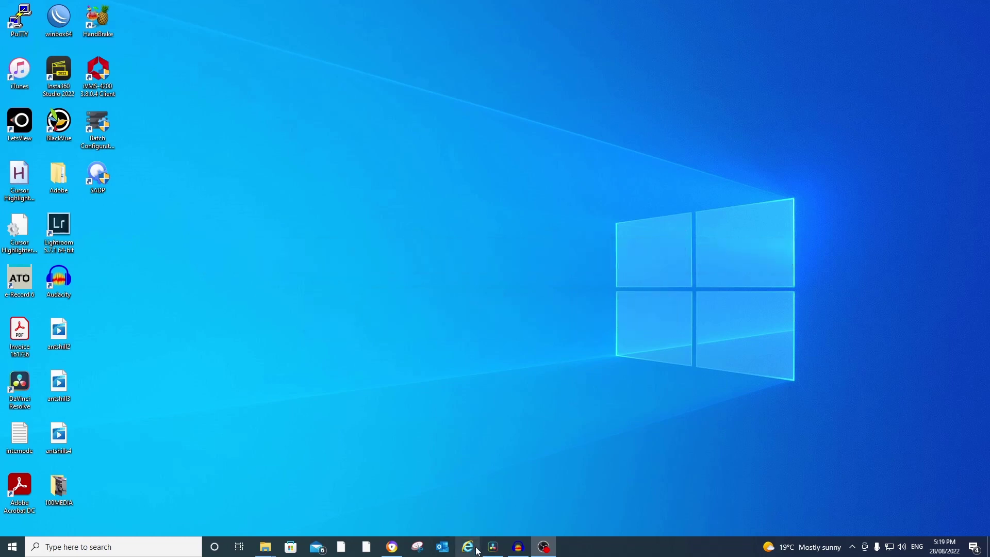
# - Open Internet Explorer and go to the video recorder's login page at 192.168.88.27
pyautogui.click(470, 548)
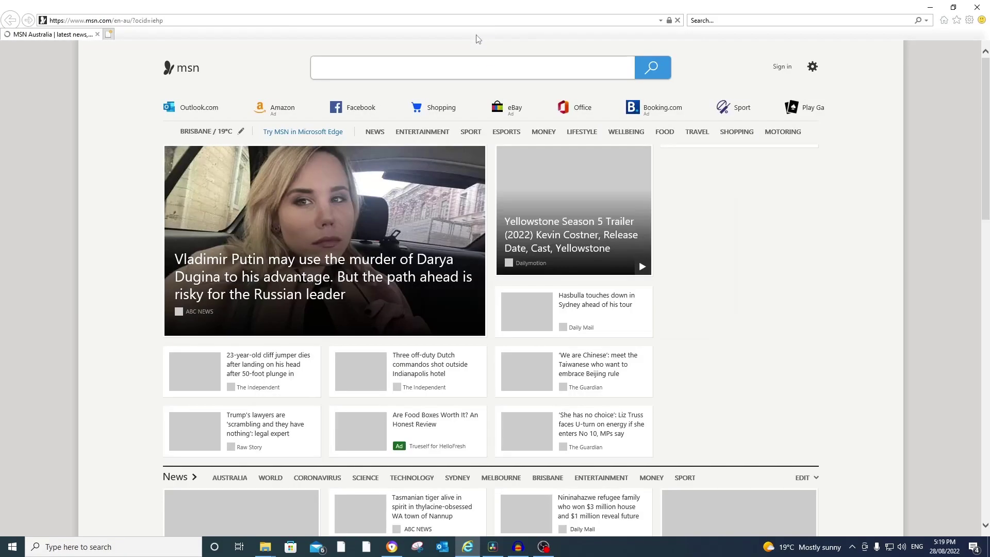
pyautogui.click(445, 21)
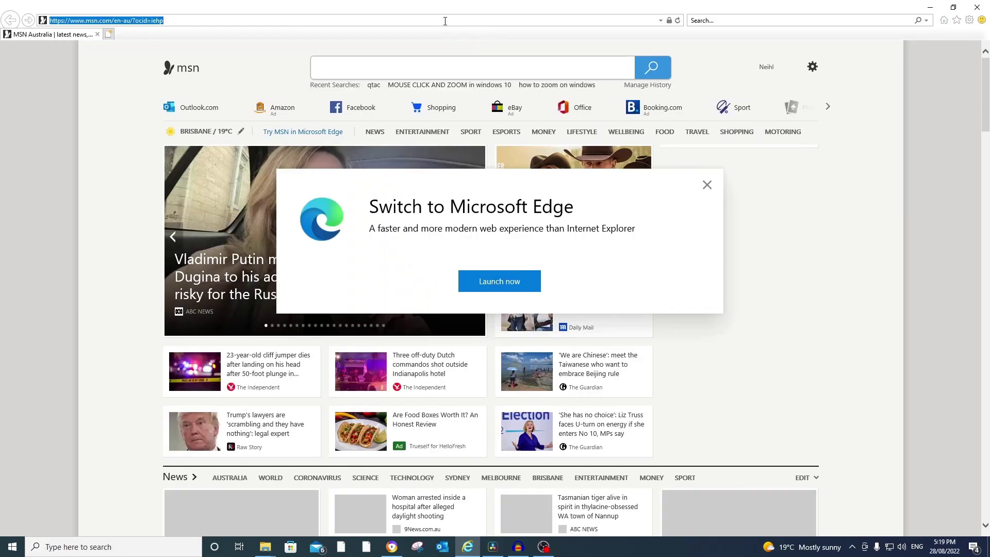
pyautogui.write('192.168.')
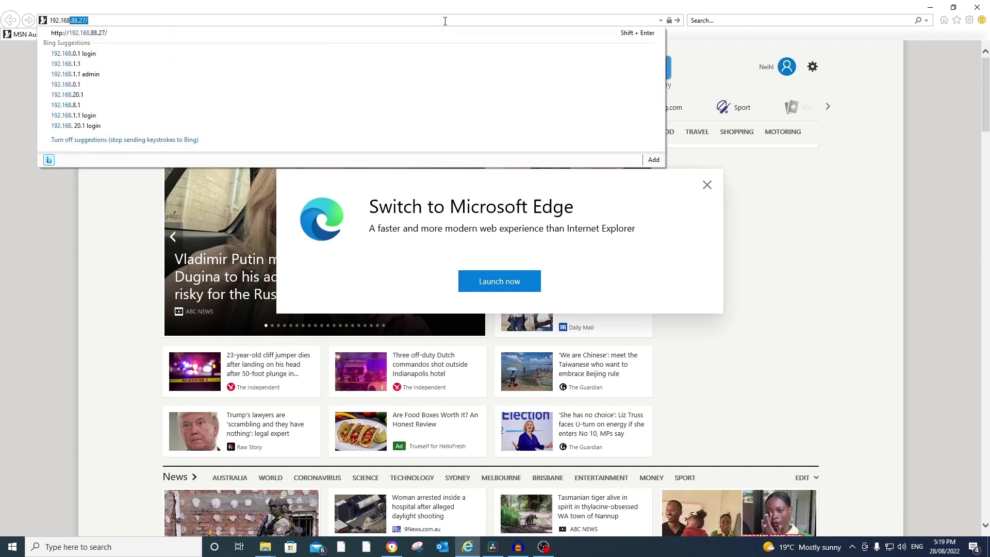
pyautogui.press('Return')
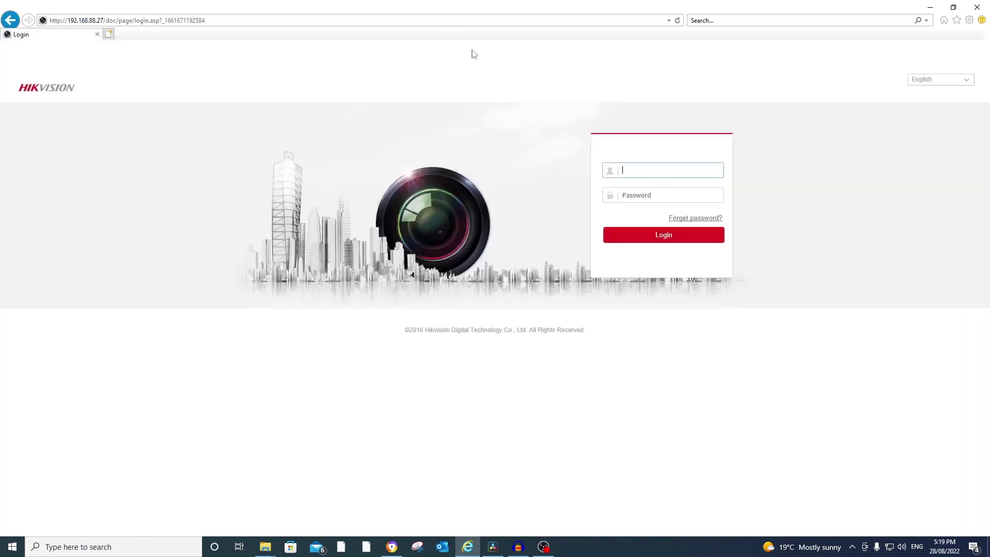
# - Log in to the recorder with the user name admin and the account password
pyautogui.write('admin')
pyautogui.press('Tab')
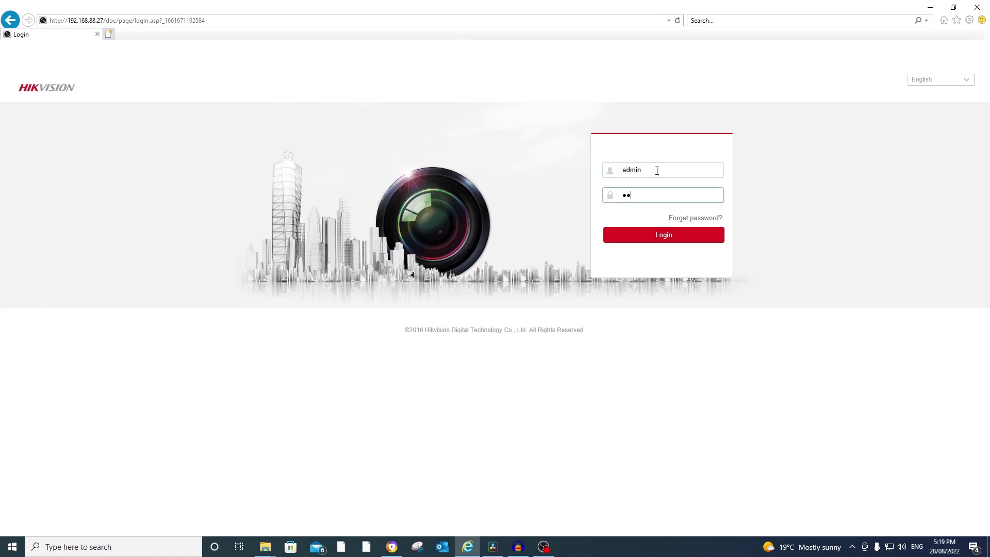
pyautogui.write('••••••••••••')
pyautogui.press('Return')
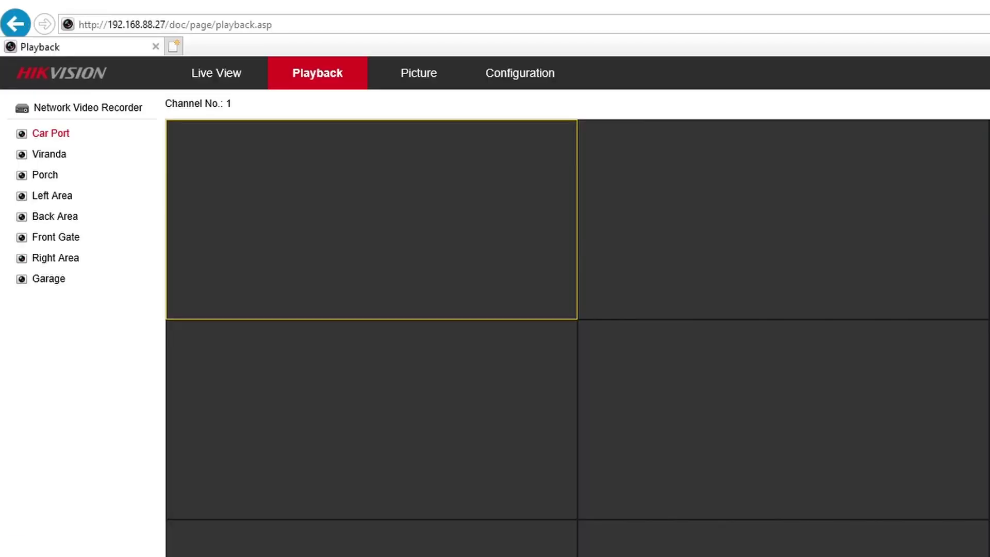
# - Open the recorder's local configuration and examine the folder path set for saving downloaded files
pyautogui.click(533, 76)
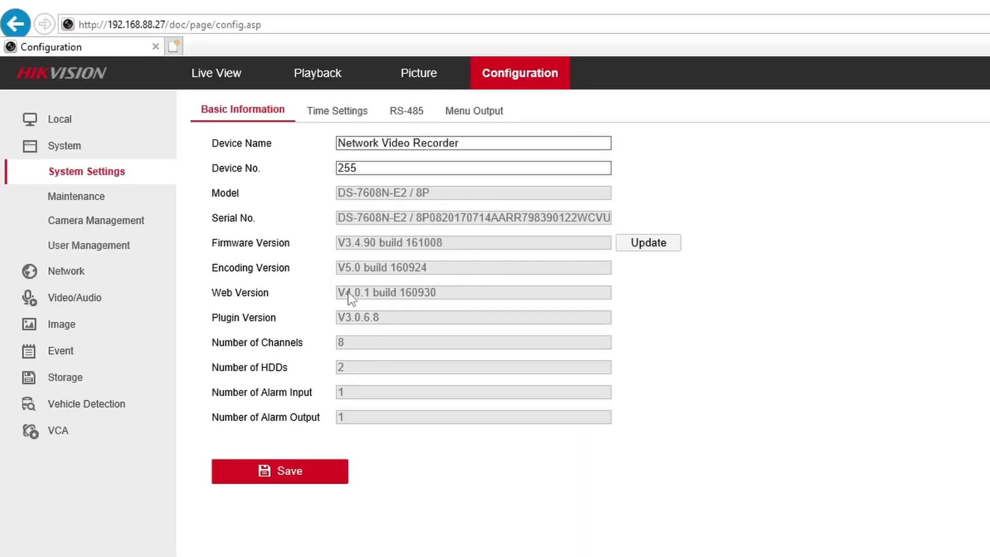
pyautogui.click(72, 120)
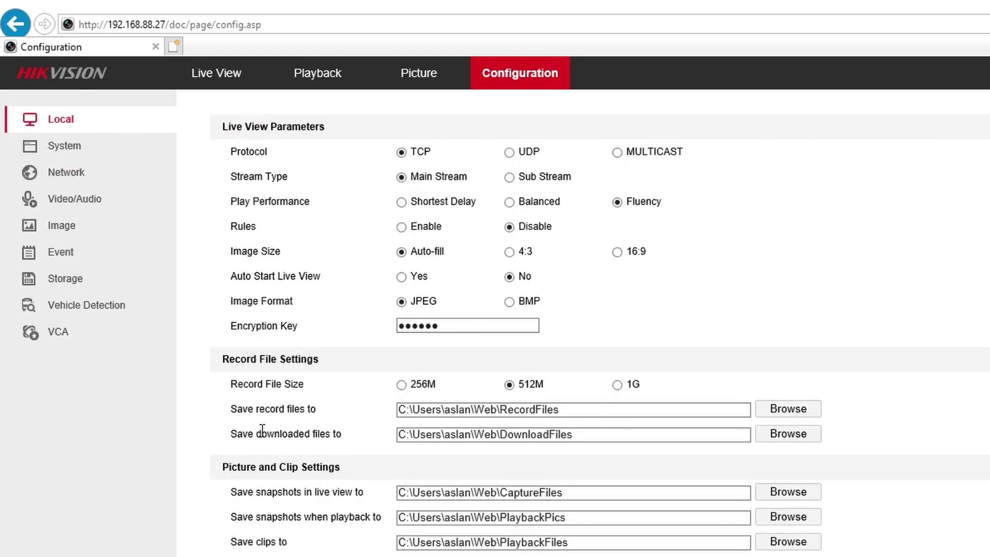
pyautogui.moveTo(234, 437); pyautogui.dragTo(345, 435)
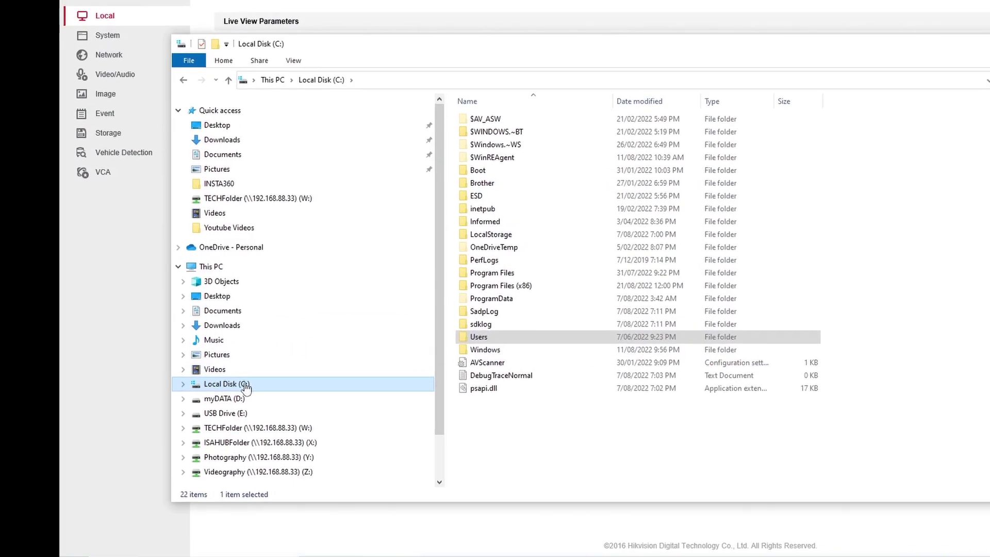
# - Browse in File Explorer to the user profile folder under C:\Users to look for the Web folder
pyautogui.click(493, 335)
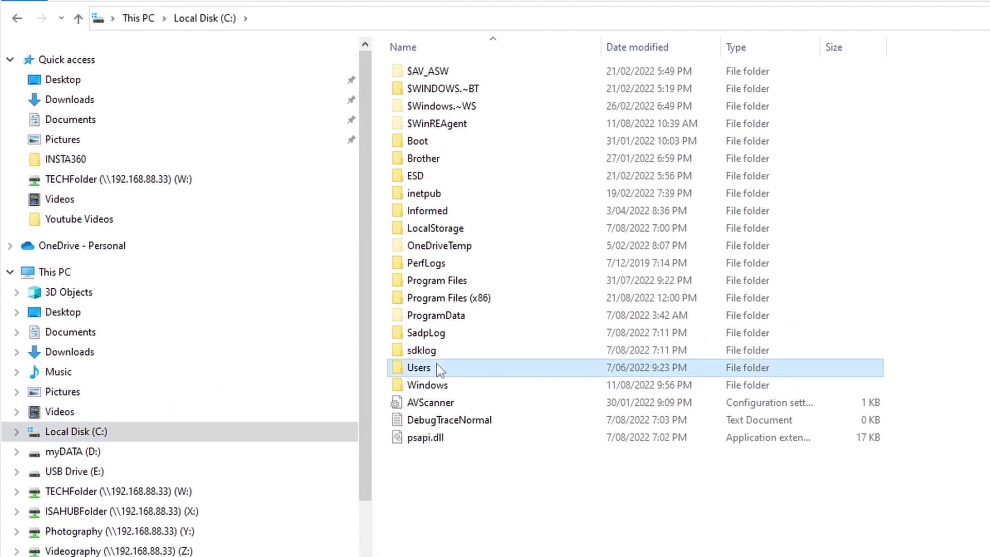
pyautogui.doubleClick(437, 363)
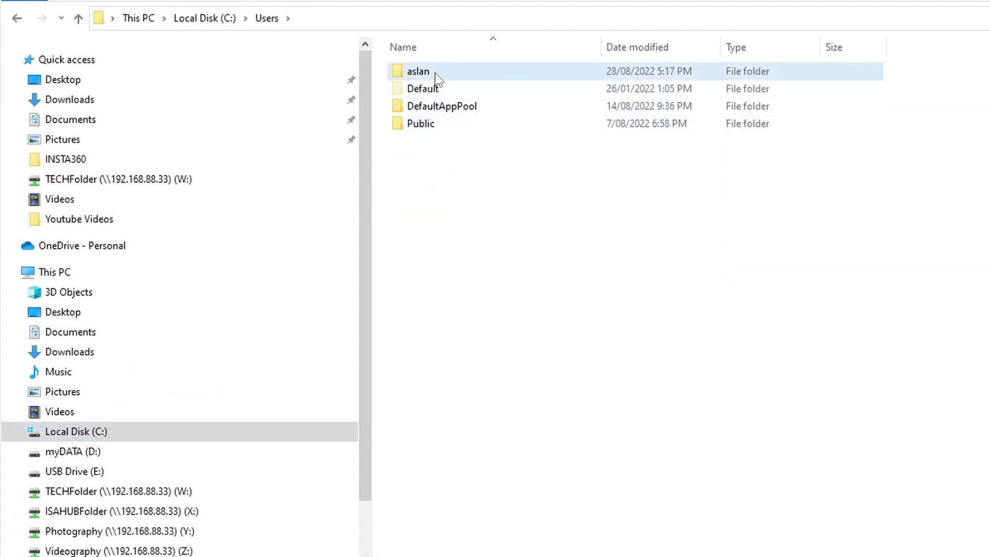
pyautogui.doubleClick(438, 75)
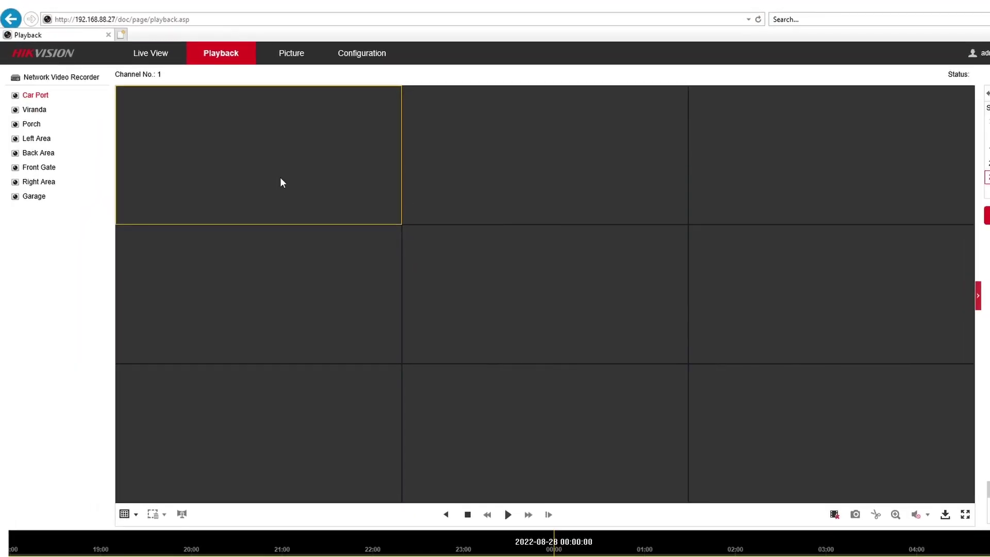
pyautogui.click(946, 514)
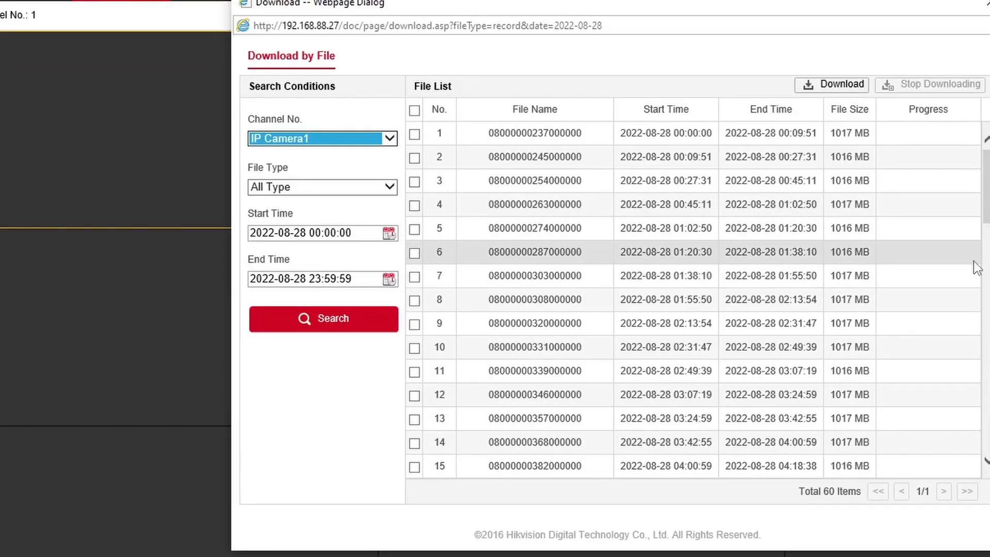
pyautogui.click(414, 134)
pyautogui.click(842, 84)
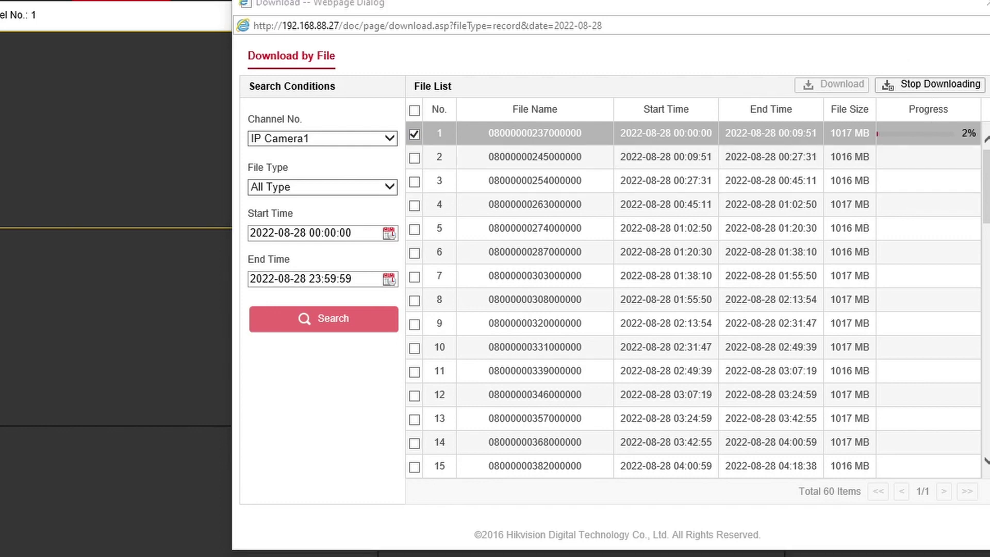
pyautogui.hotkey('alt', 'Tab')
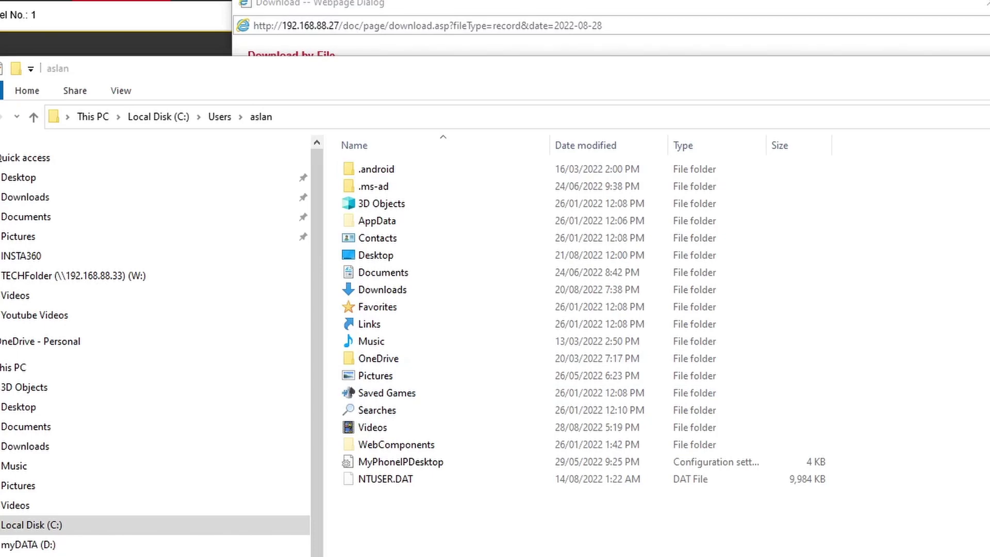
pyautogui.moveTo(617, 71); pyautogui.dragTo(604, 28)
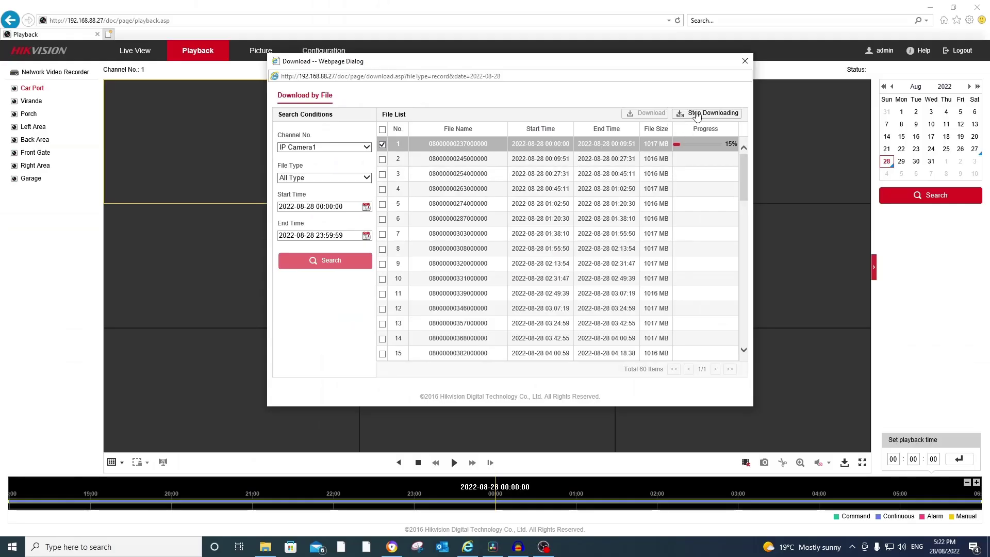
# - Stop the running download and close both the download dialog and Internet Explorer
pyautogui.click(701, 115)
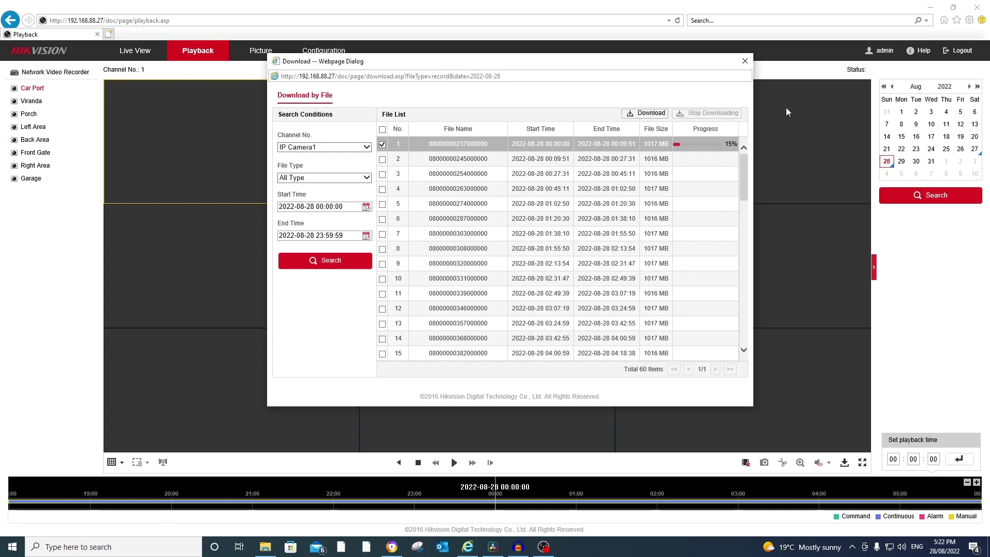
pyautogui.click(743, 64)
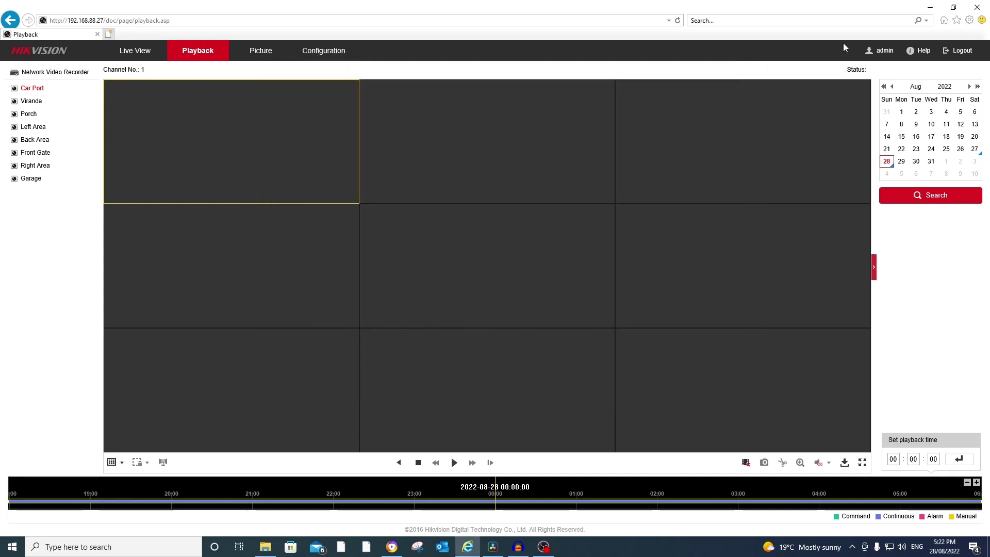
pyautogui.click(978, 9)
pyautogui.rightClick(549, 222)
pyautogui.click(574, 250)
pyautogui.rightClick(556, 223)
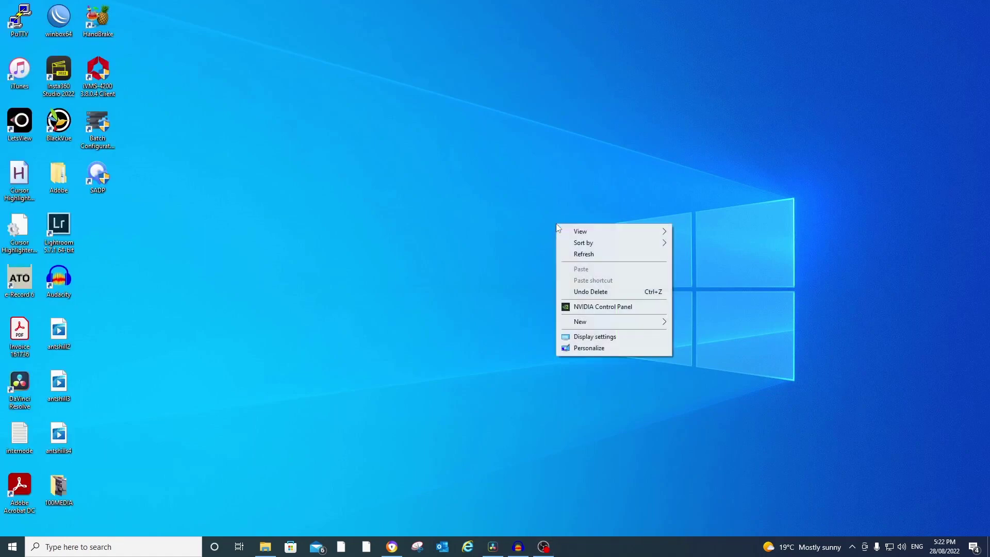
pyautogui.click(582, 254)
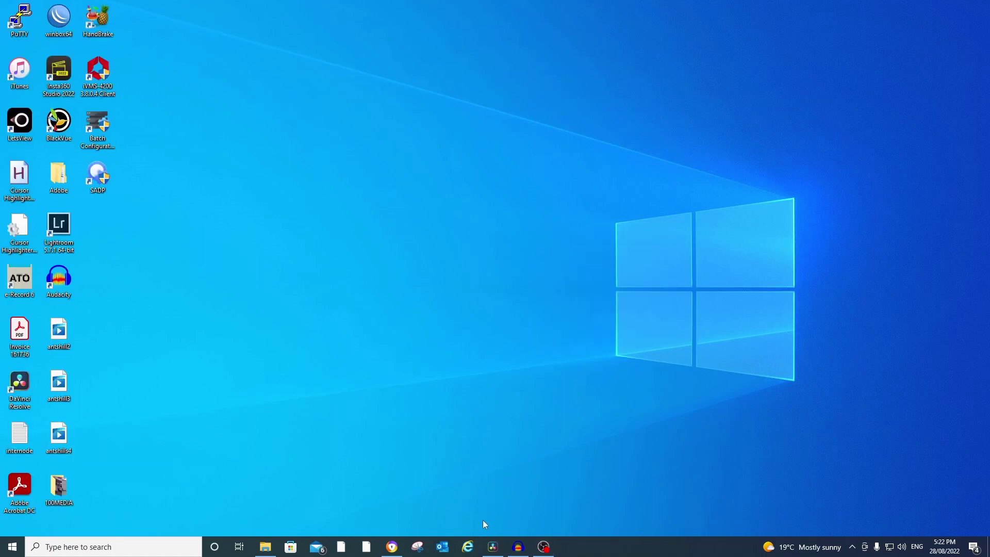
# - Run Internet Explorer as administrator and go to the recorder's address 192.168.88.27
pyautogui.keyDown('shift'); pyautogui.rightClick(470, 551); pyautogui.keyUp('shift')
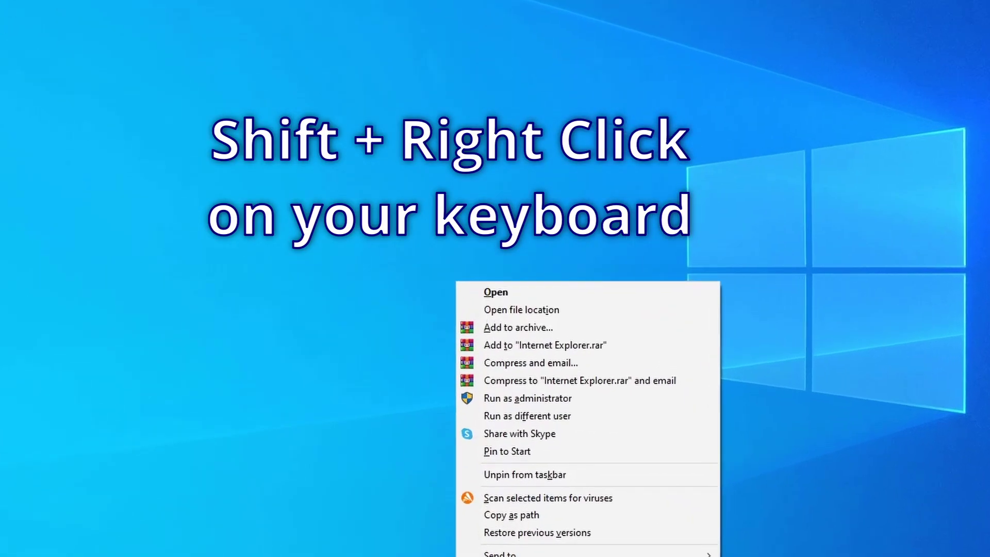
pyautogui.click(577, 398)
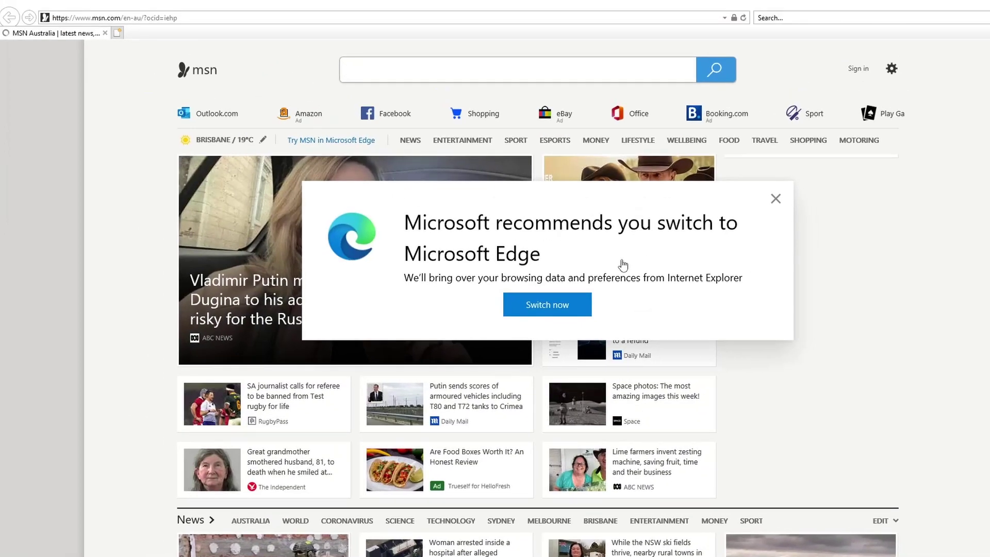
pyautogui.click(536, 17)
pyautogui.write('192.168.88.27/')
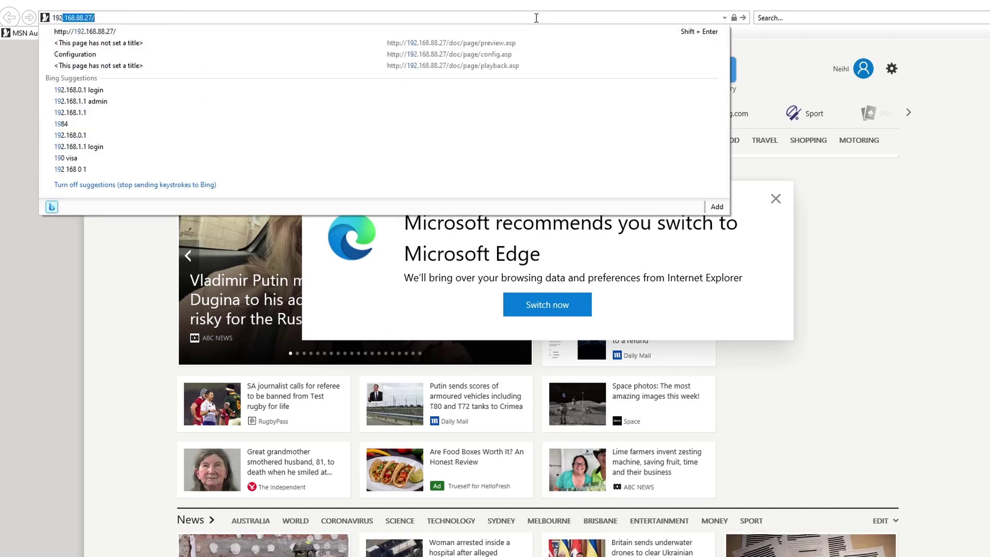
pyautogui.press('Return')
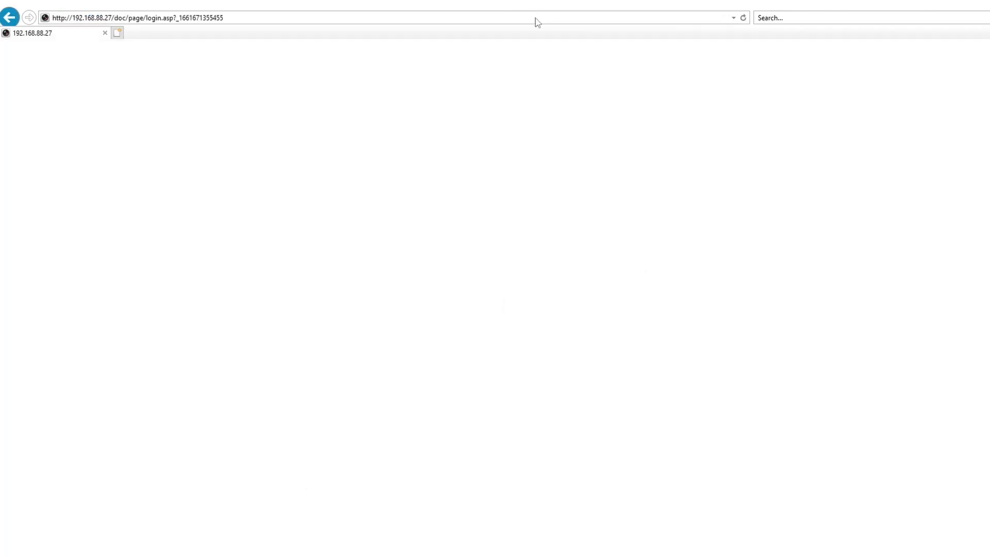
# - Log in as admin with the account password and open the recorder's Playback page
pyautogui.write('admin')
pyautogui.press('Tab')
pyautogui.write('************')
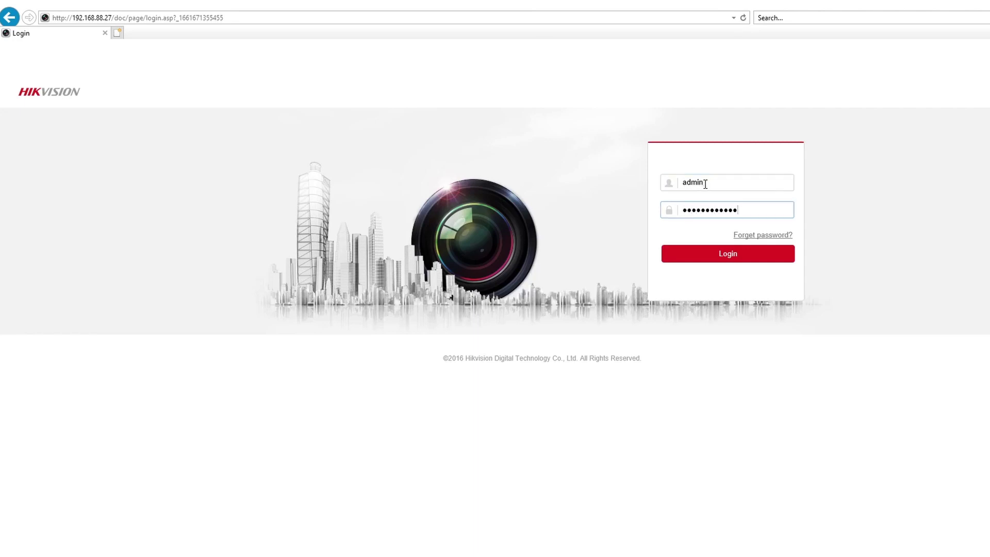
pyautogui.press('Return')
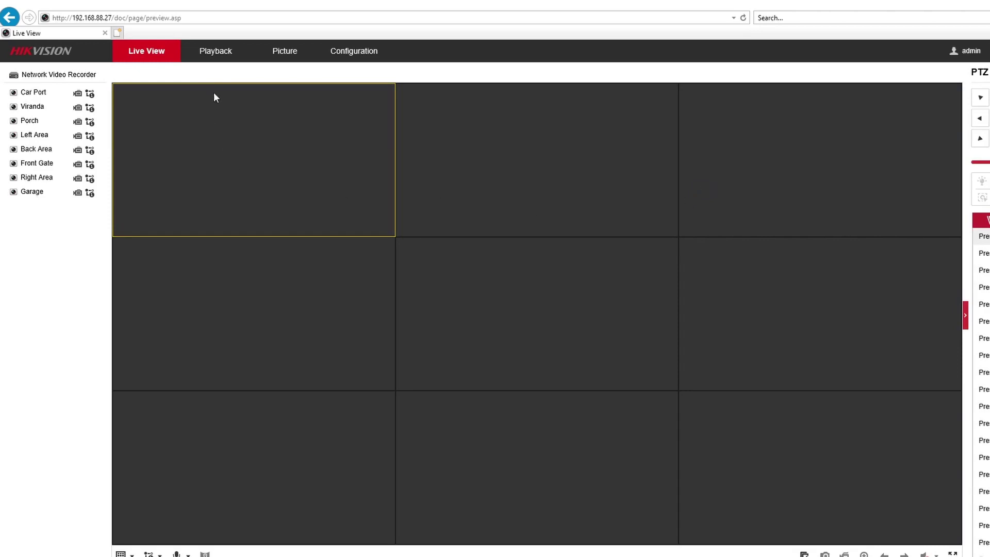
pyautogui.click(219, 60)
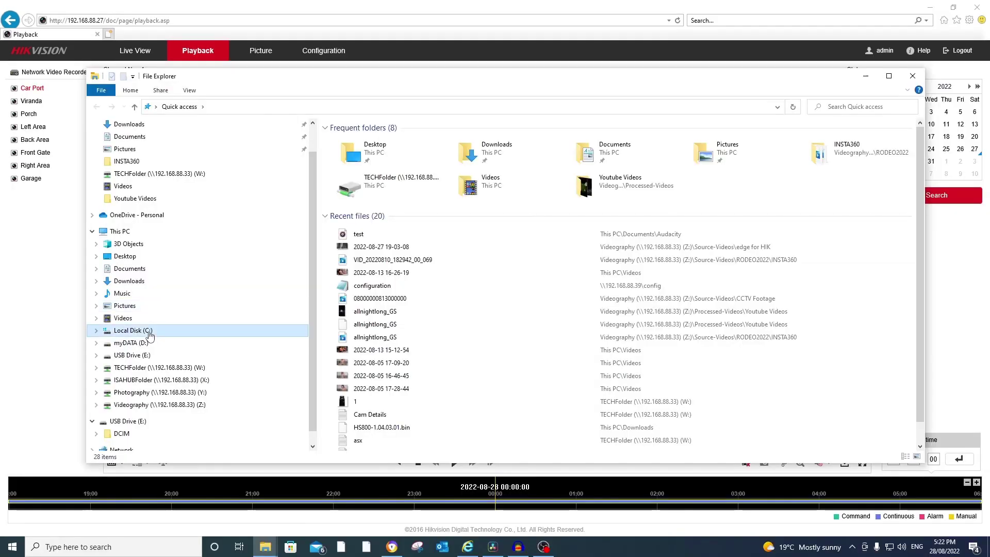
# - Browse in File Explorer from Local Disk (C:) through Users to the user profile folder
pyautogui.click(159, 361)
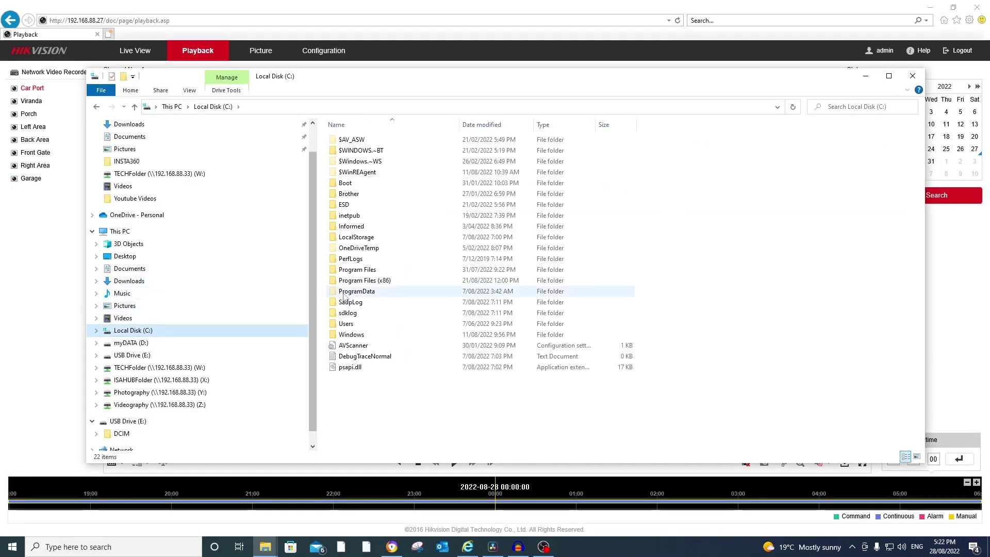
pyautogui.doubleClick(350, 324)
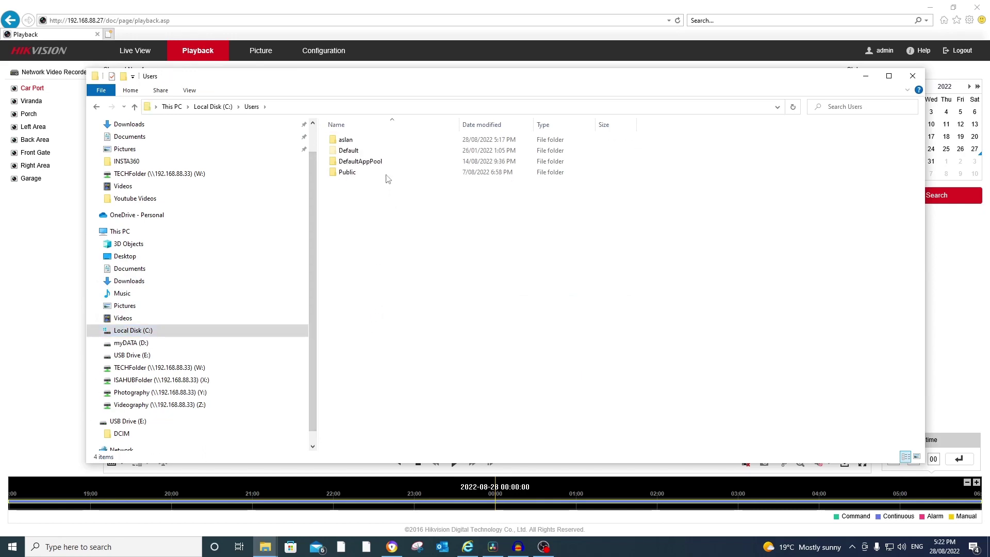
pyautogui.doubleClick(375, 140)
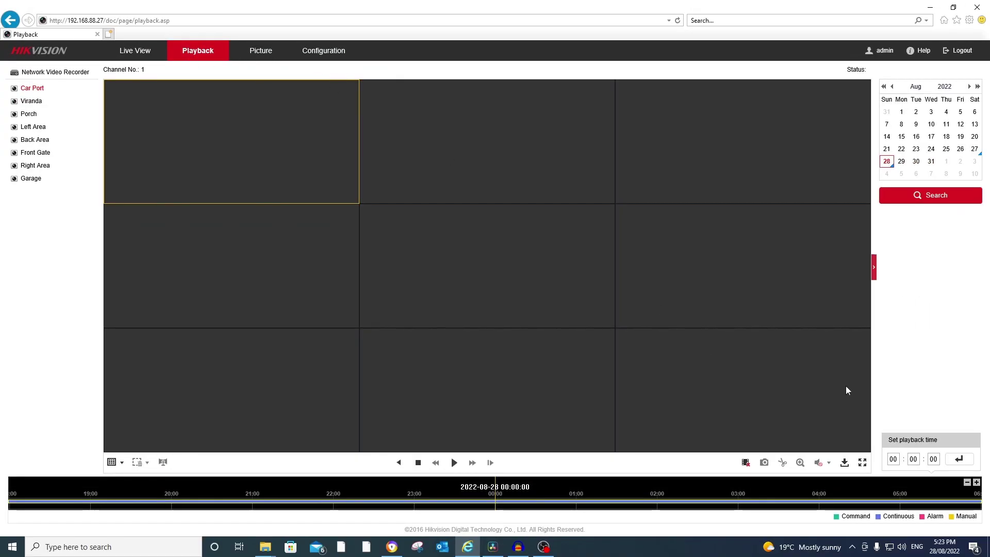
# - Open the recording download list for IP Camera1 and arrange it beside a narrowed File Explorer window showing the user profile folder
pyautogui.click(844, 462)
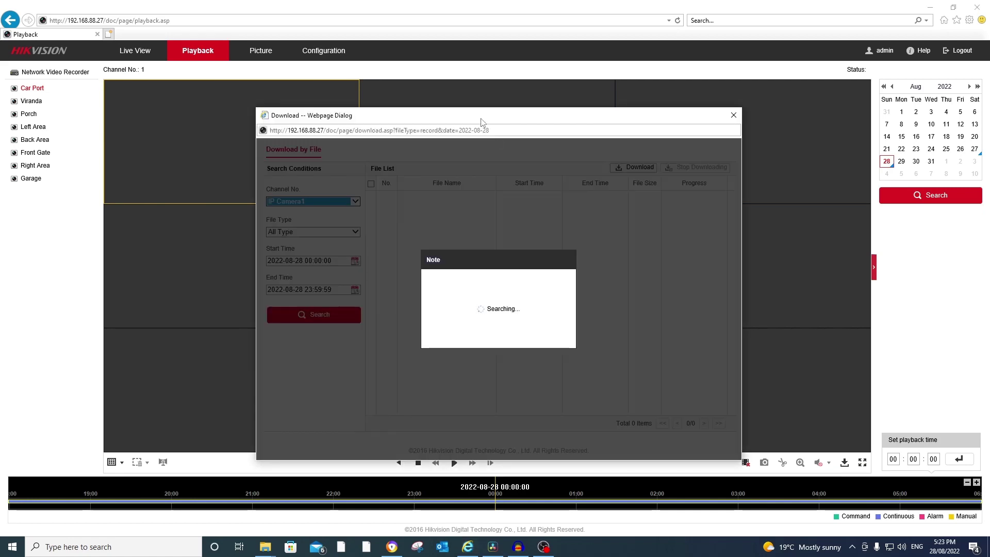
pyautogui.moveTo(482, 122); pyautogui.dragTo(658, 35)
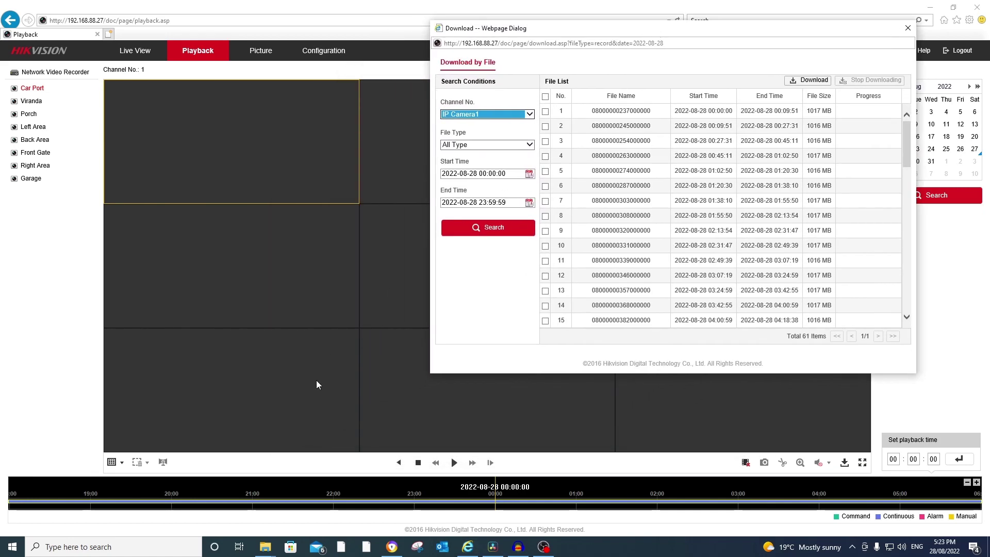
pyautogui.click(265, 546)
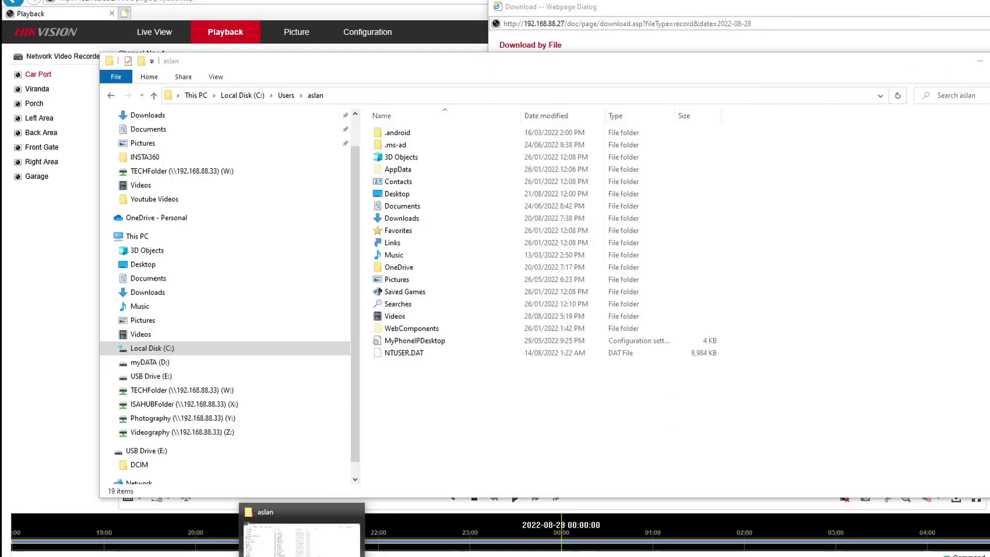
pyautogui.moveTo(988, 155); pyautogui.dragTo(363, 156)
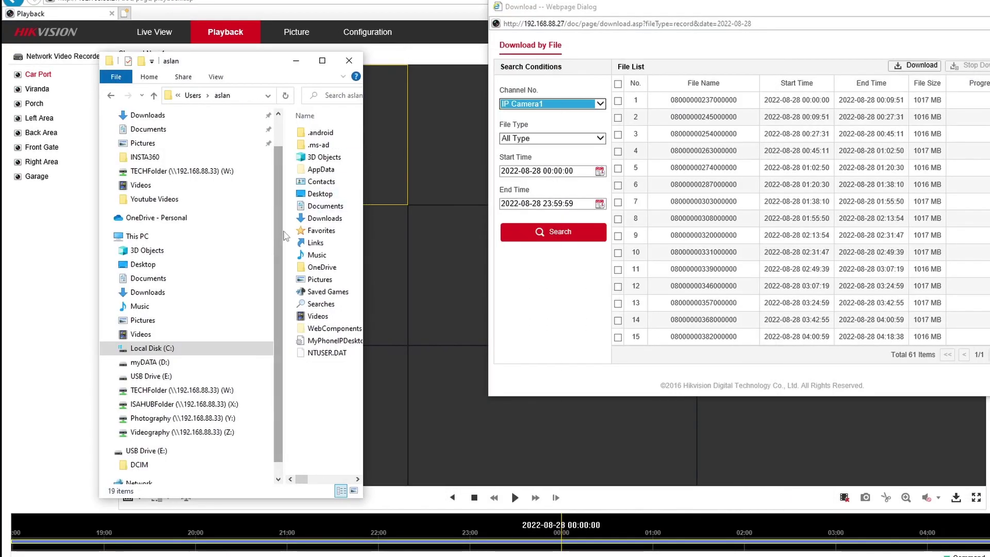
pyautogui.moveTo(283, 236); pyautogui.dragTo(178, 240)
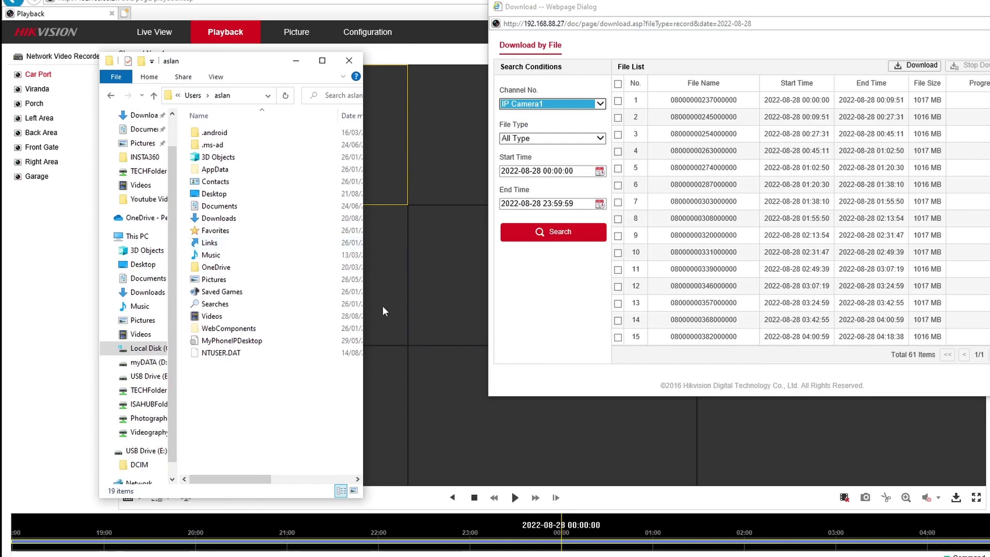
pyautogui.moveTo(271, 498); pyautogui.dragTo(271, 432)
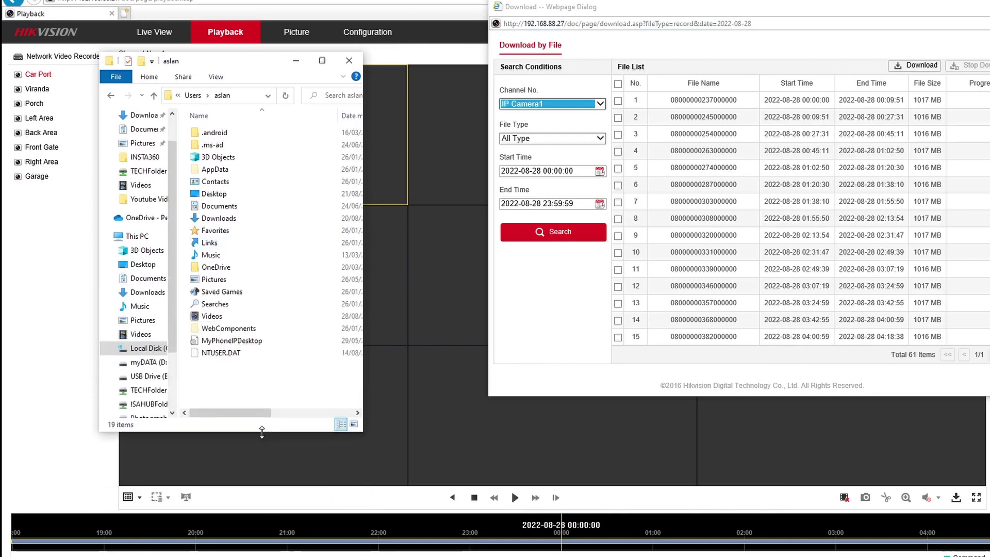
pyautogui.moveTo(365, 403); pyautogui.dragTo(447, 403)
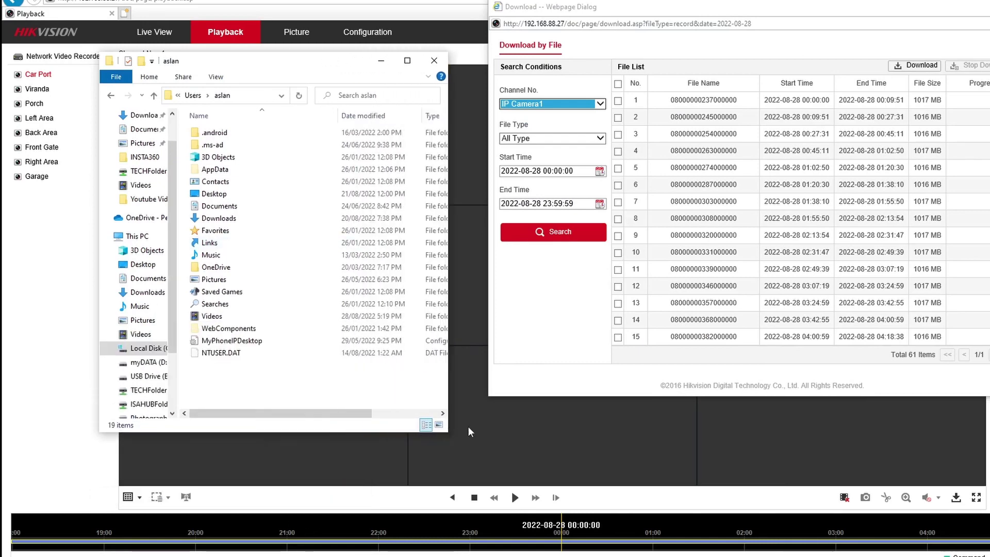
pyautogui.click(746, 9)
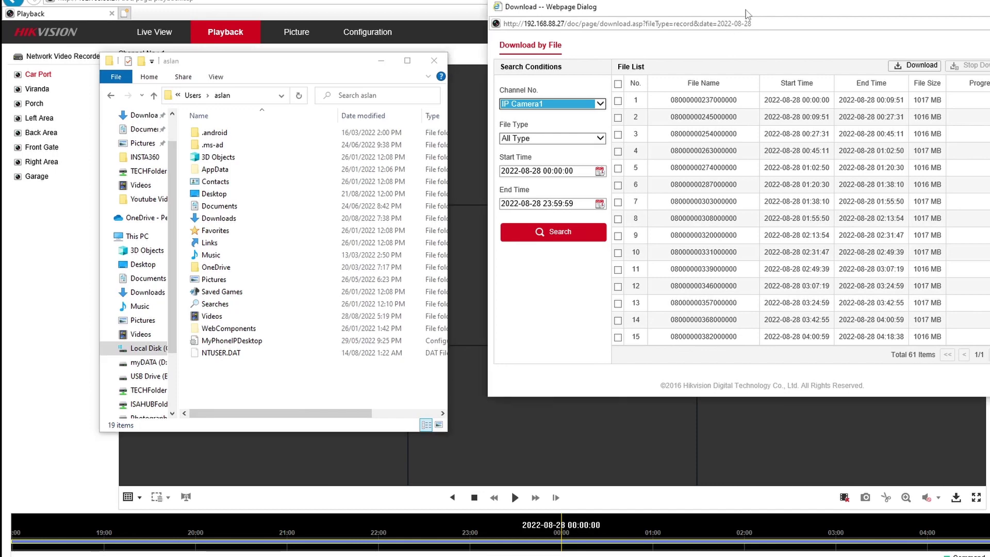
pyautogui.moveTo(746, 10); pyautogui.dragTo(727, 41)
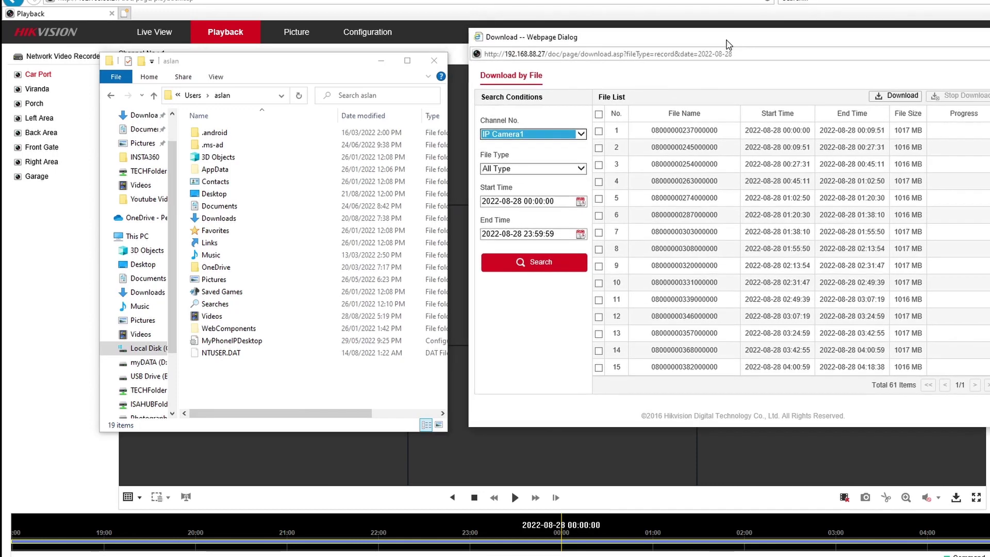
pyautogui.click(598, 131)
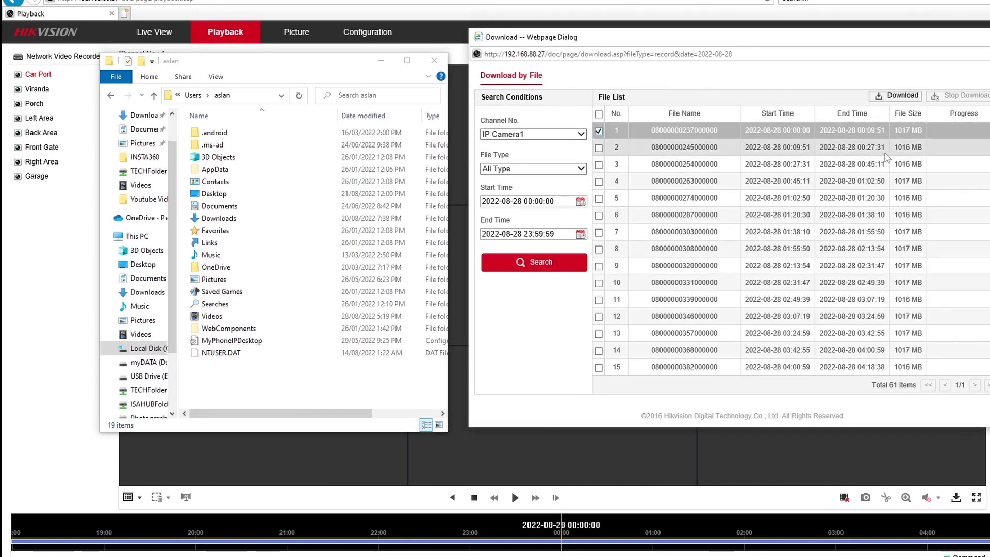
pyautogui.click(899, 97)
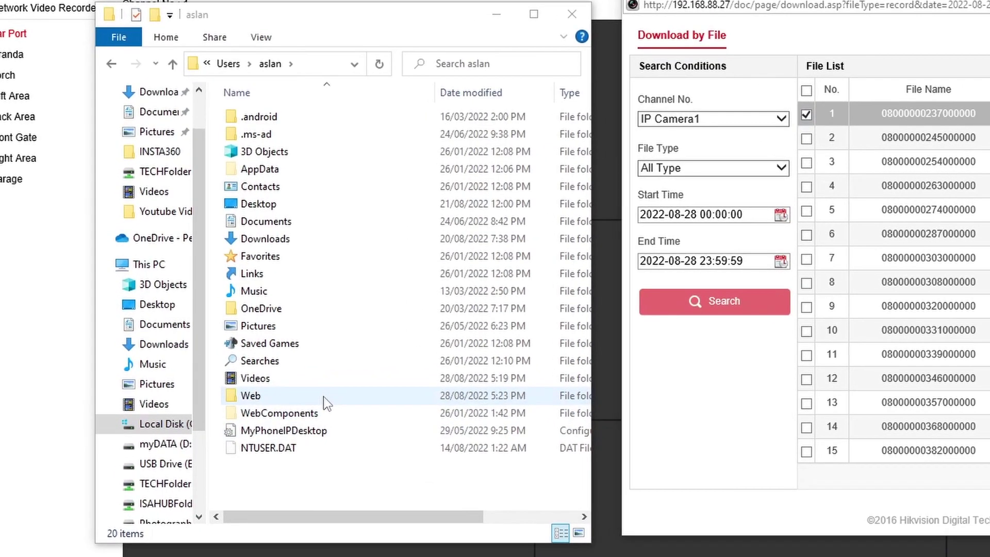
# - Check the downloaded recording in the profile's Web > DownloadFiles > 2022-08-28 folder, and return to the profile folder
pyautogui.click(280, 351)
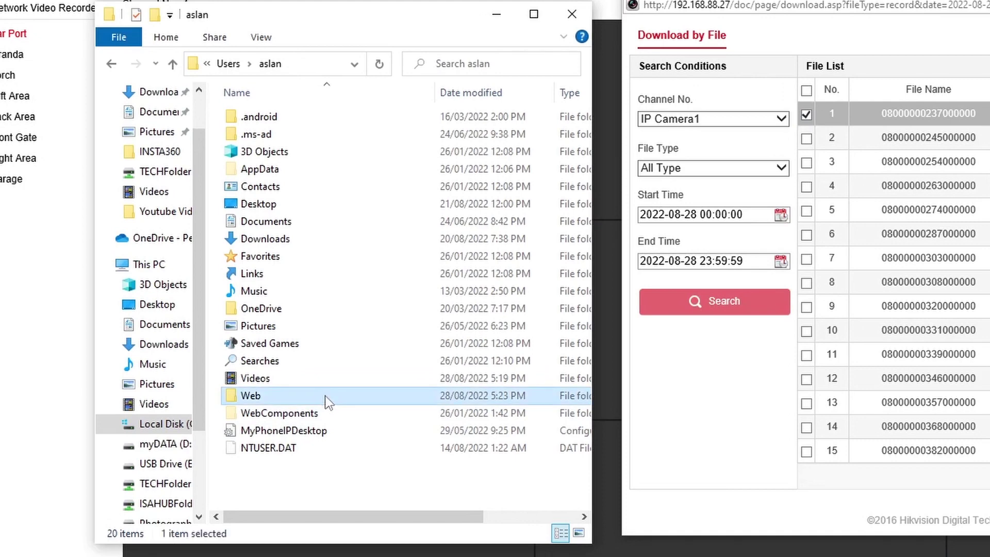
pyautogui.doubleClick(326, 396)
pyautogui.click(295, 123)
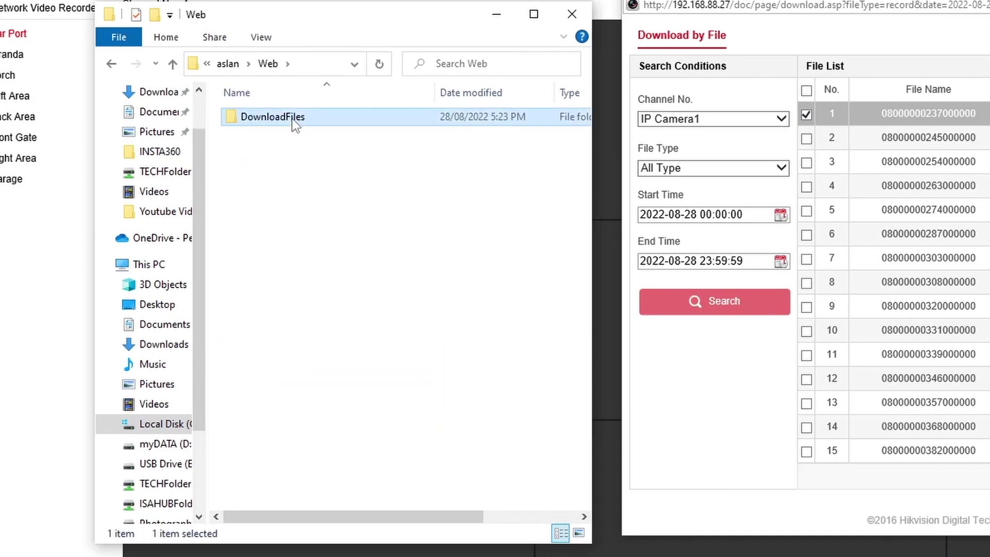
pyautogui.doubleClick(296, 123)
pyautogui.doubleClick(306, 121)
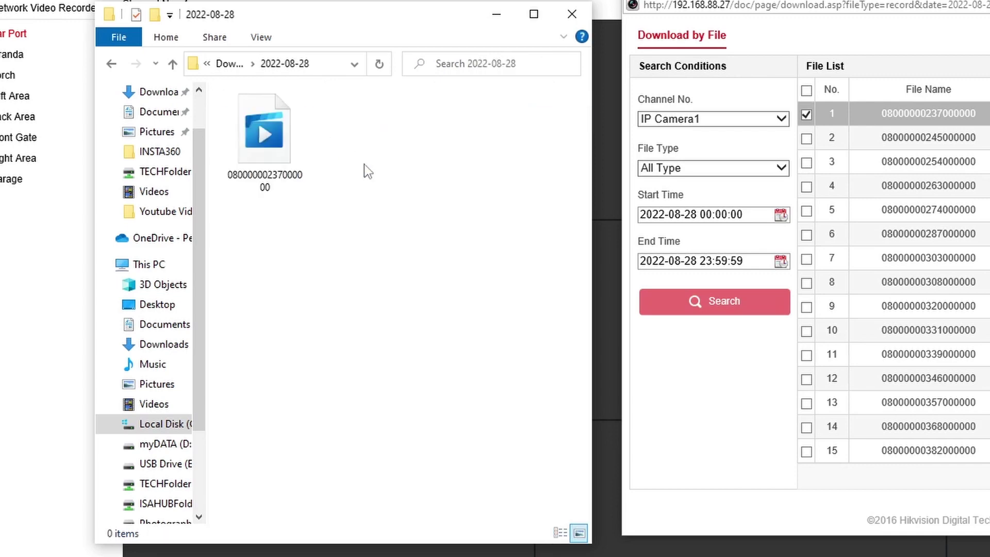
pyautogui.click(173, 64)
pyautogui.click(174, 64)
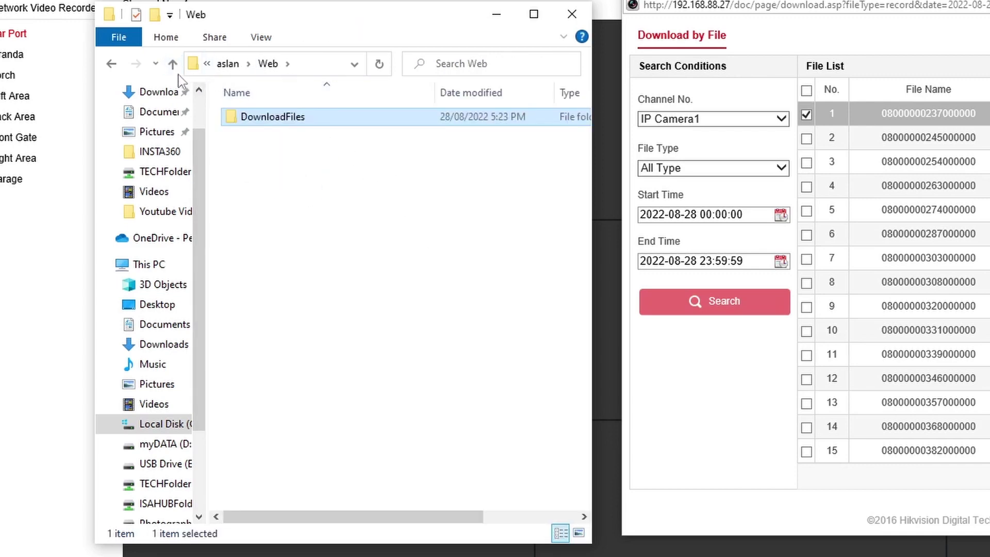
pyautogui.click(172, 68)
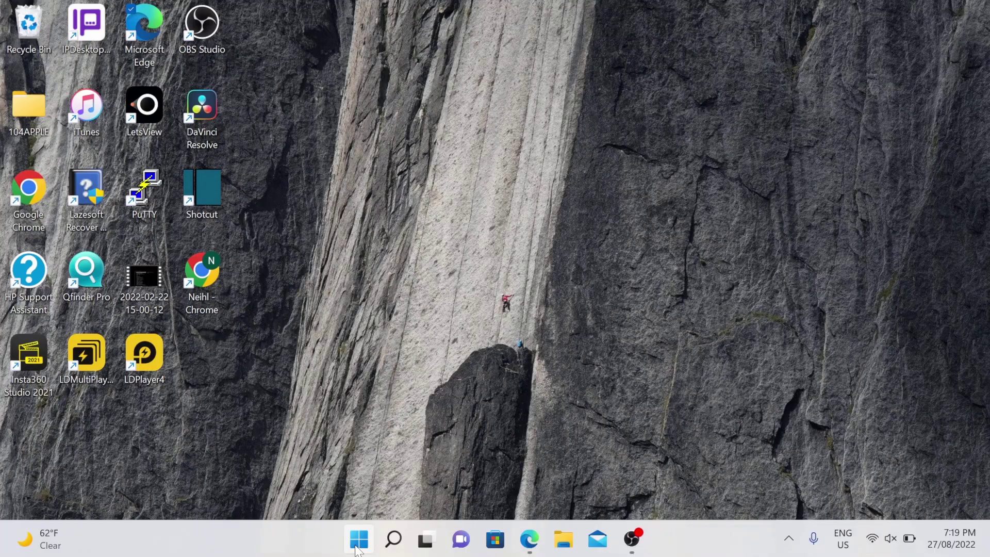
# - Open the About page in the Windows system settings and check the Windows edition and version
pyautogui.click(357, 548)
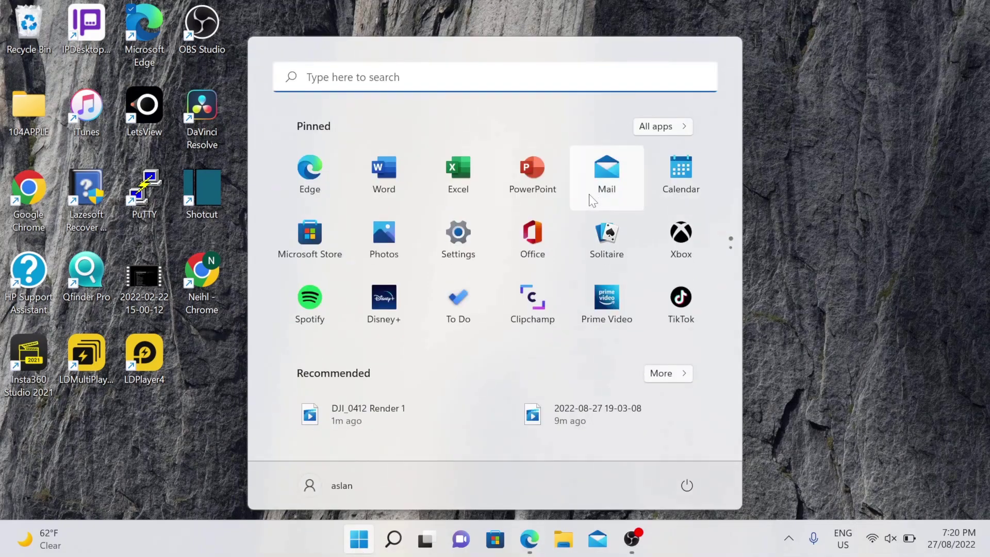
pyautogui.click(460, 242)
pyautogui.scroll(-10, 397, 343)
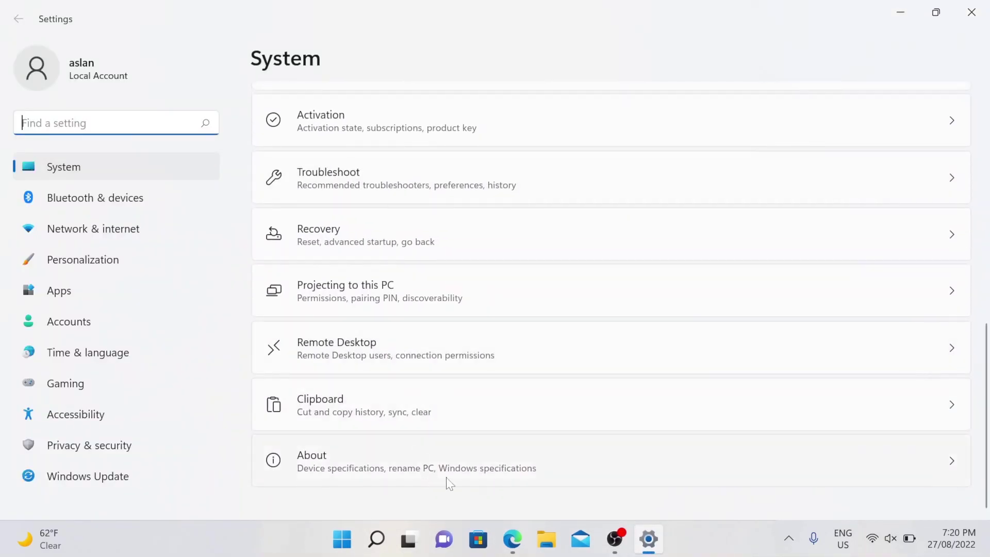
pyautogui.click(463, 472)
pyautogui.scroll(-3, 630, 280)
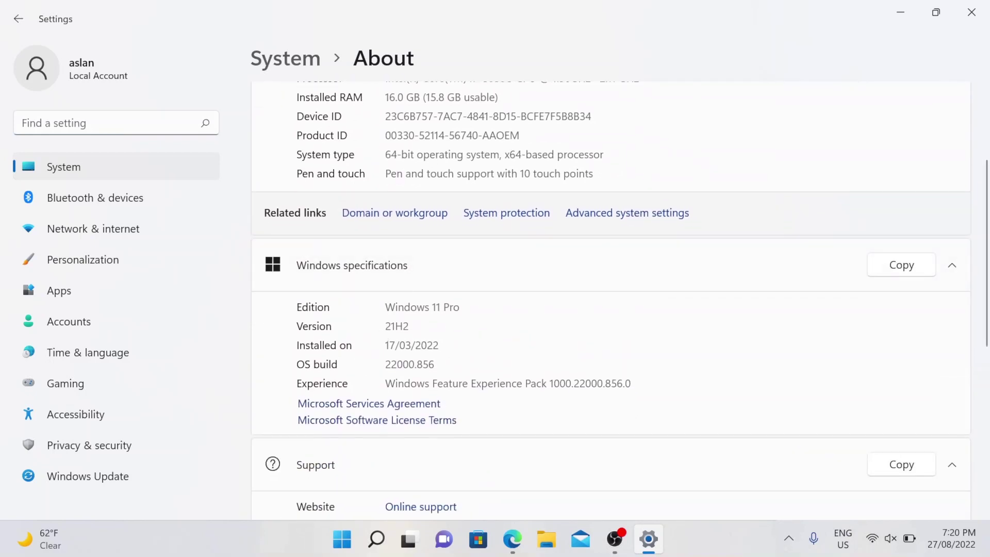
pyautogui.doubleClick(397, 326)
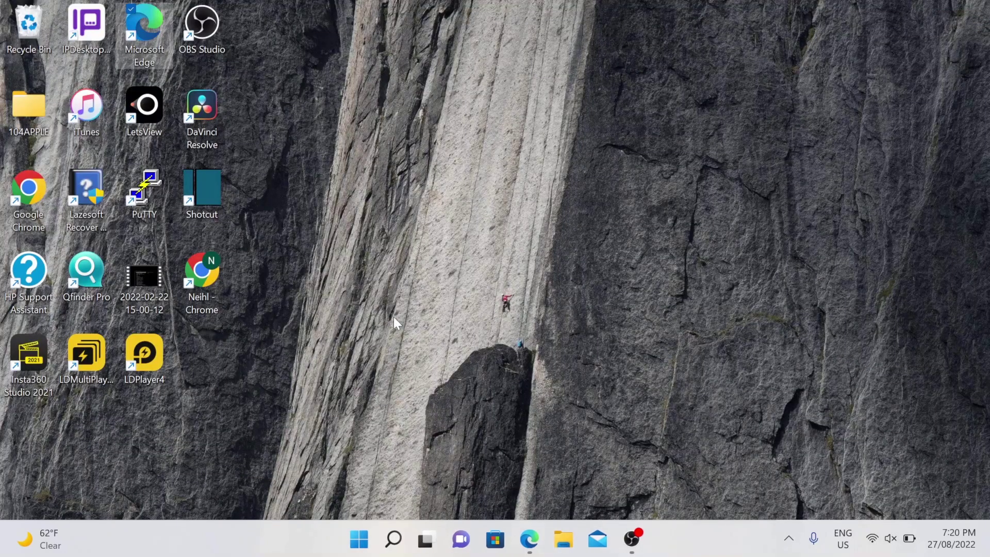
# - Search Windows for "inter" to look for Internet Explorer, and close the search
pyautogui.click(392, 539)
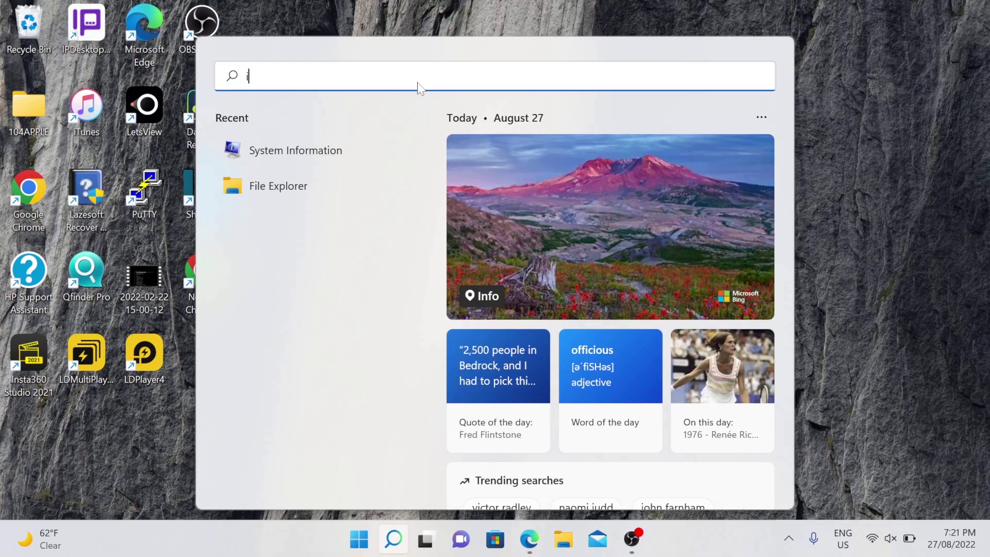
pyautogui.write('inter')
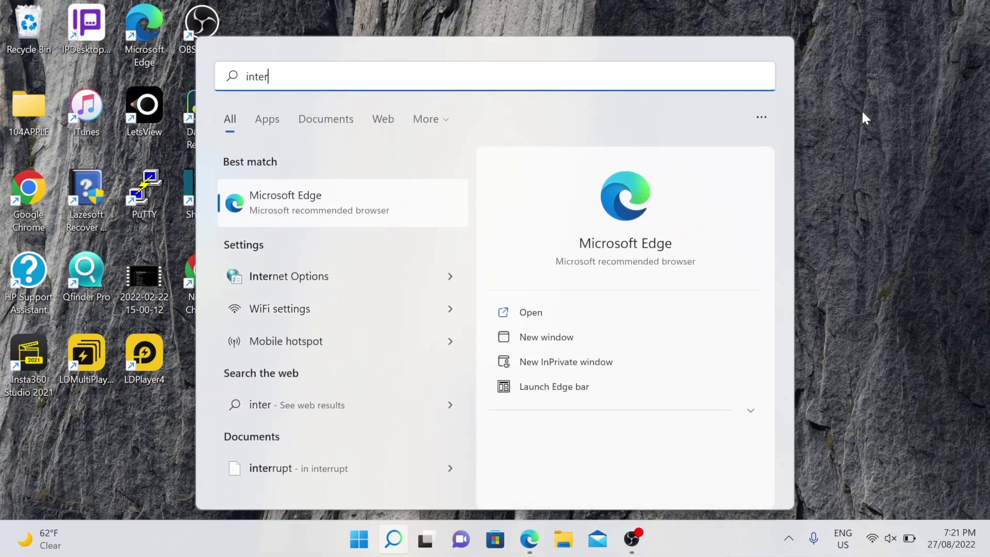
pyautogui.click(870, 124)
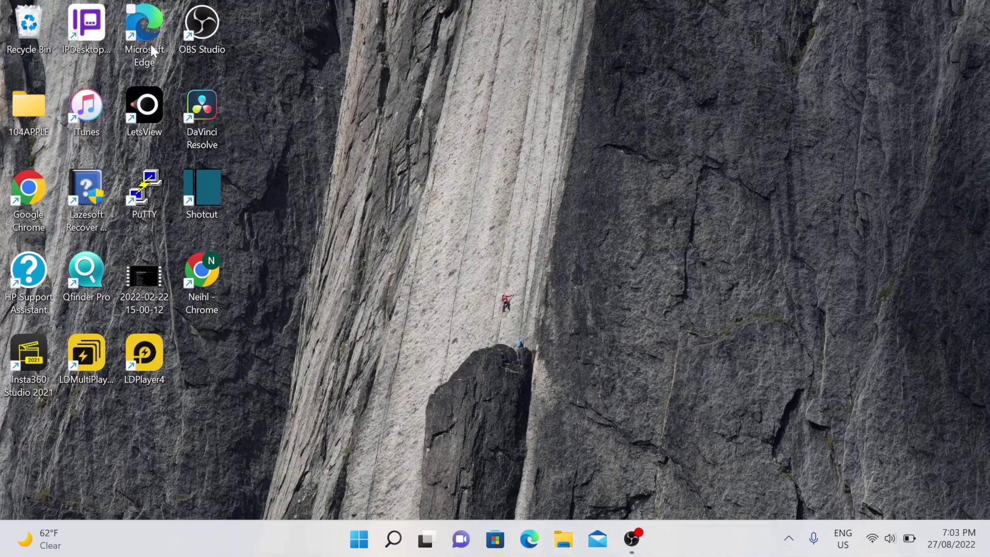
# - Set the Microsoft Edge desktop shortcut to run as an administrator in its compatibility properties and apply the change
pyautogui.click(148, 42)
pyautogui.rightClick(147, 41)
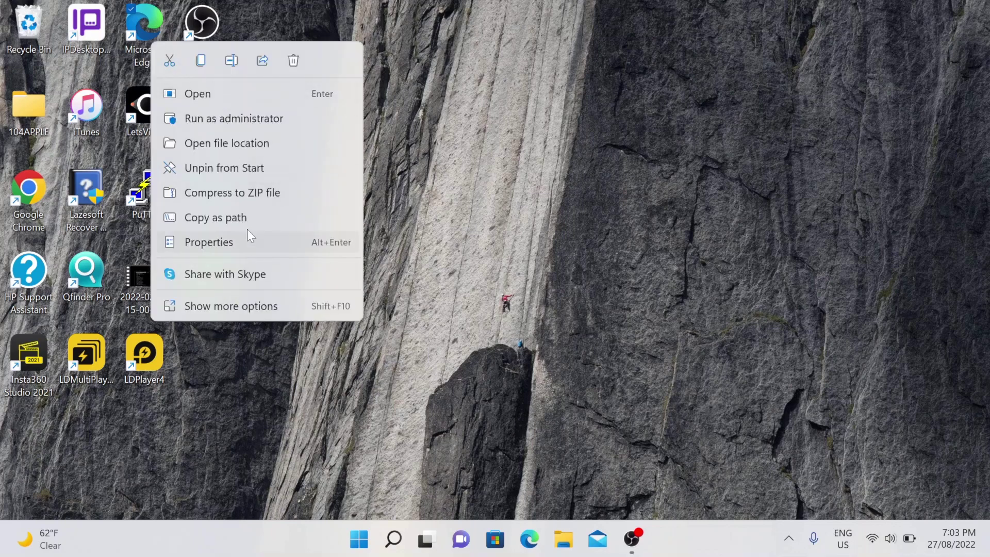
pyautogui.click(237, 242)
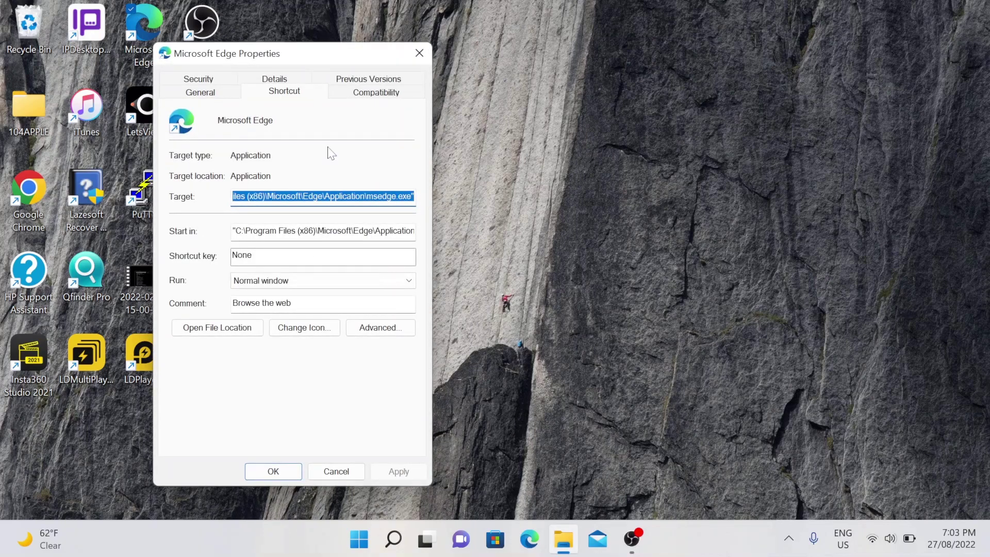
pyautogui.click(376, 92)
pyautogui.click(214, 343)
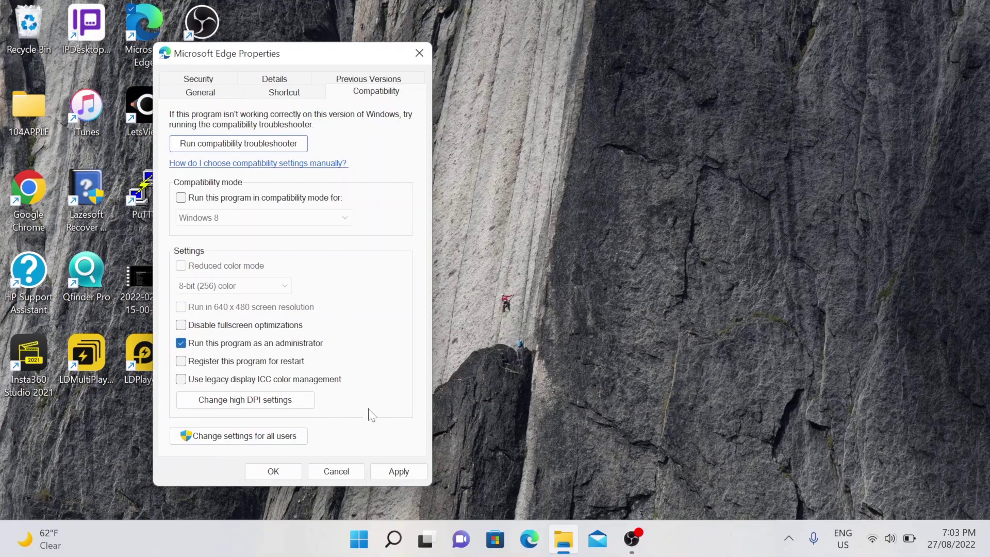
pyautogui.click(402, 472)
pyautogui.click(273, 472)
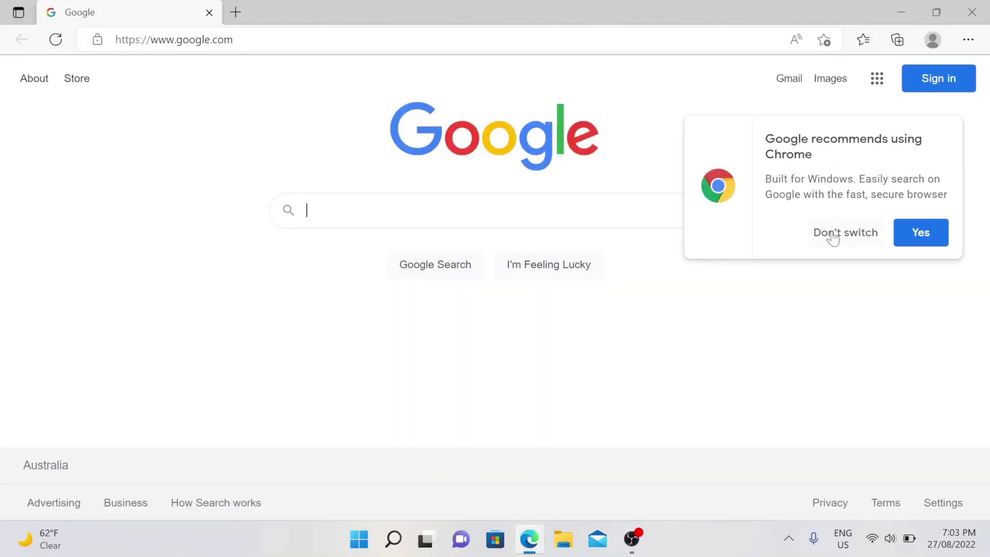
# - In Microsoft Edge, dismiss the Chrome suggestion and set "Let Internet Explorer open sites in Microsoft Edge" to Always (Recommended) in the Default browser settings
pyautogui.click(844, 239)
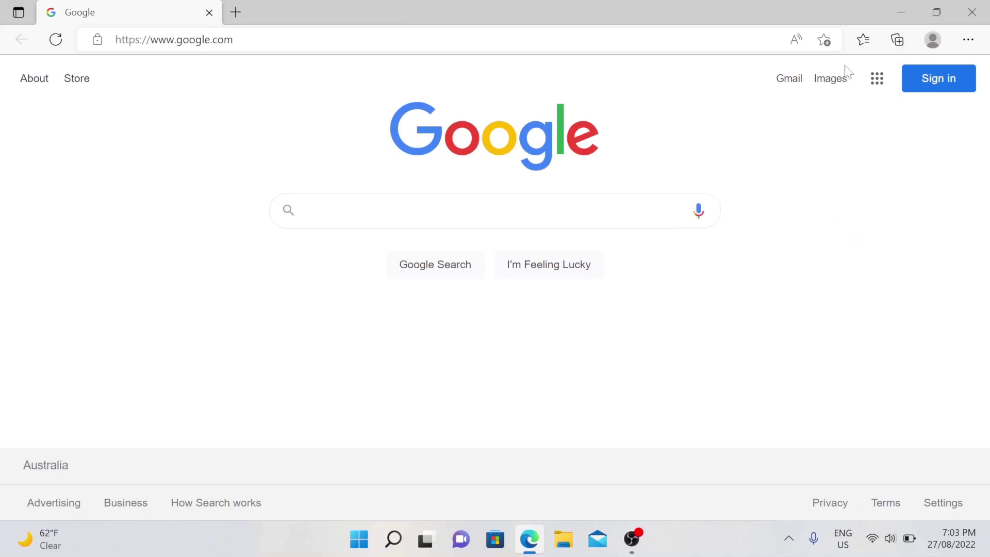
pyautogui.click(973, 48)
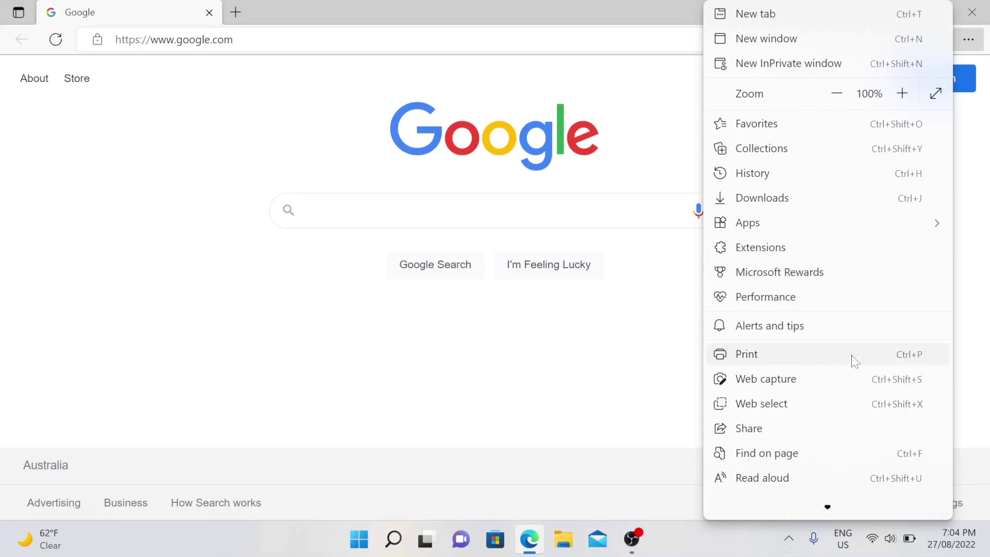
pyautogui.scroll(-2, 854, 366)
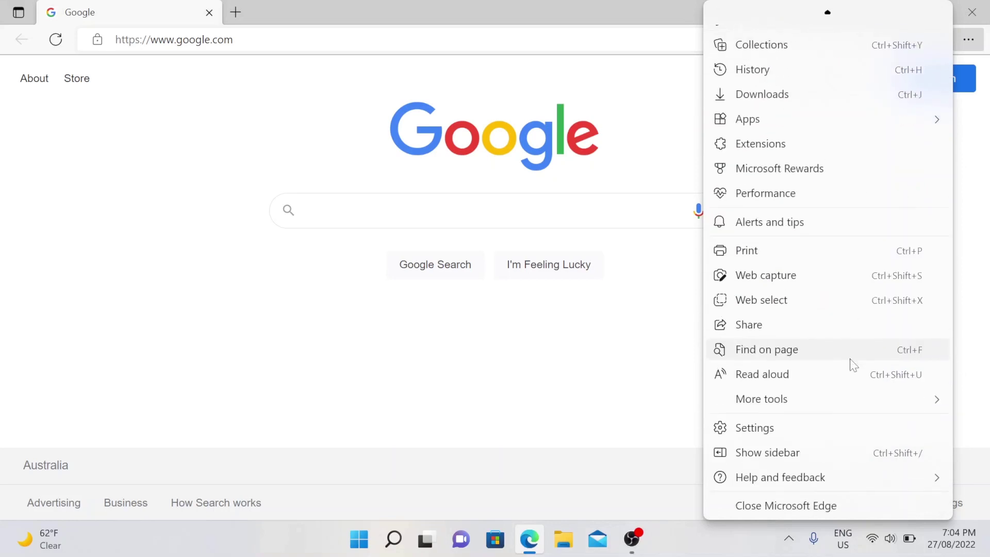
pyautogui.click(806, 438)
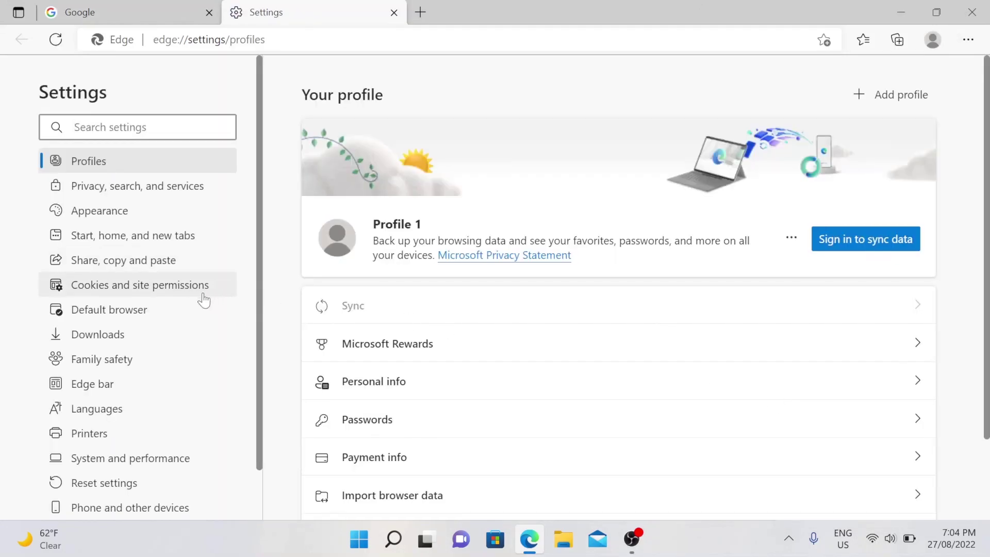
pyautogui.click(127, 312)
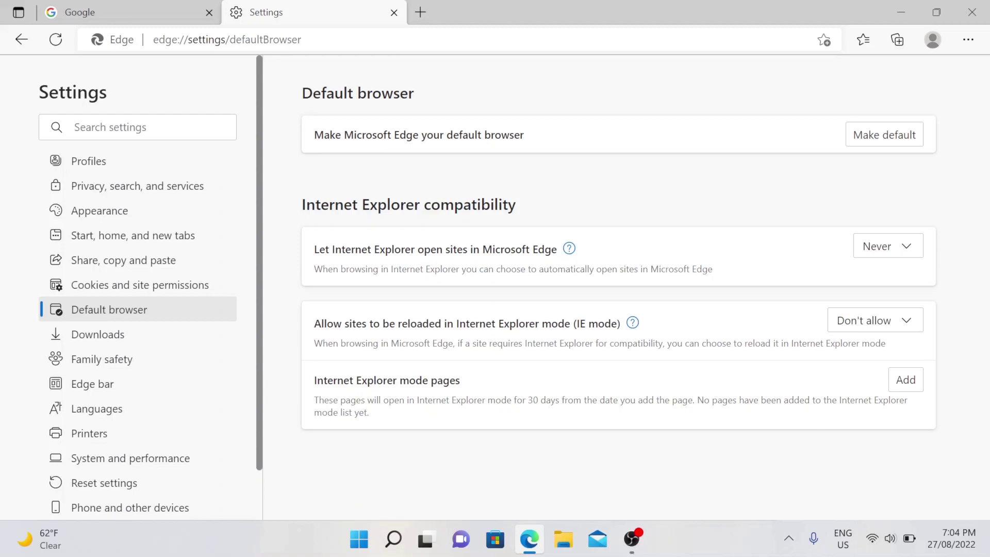
pyautogui.click(869, 255)
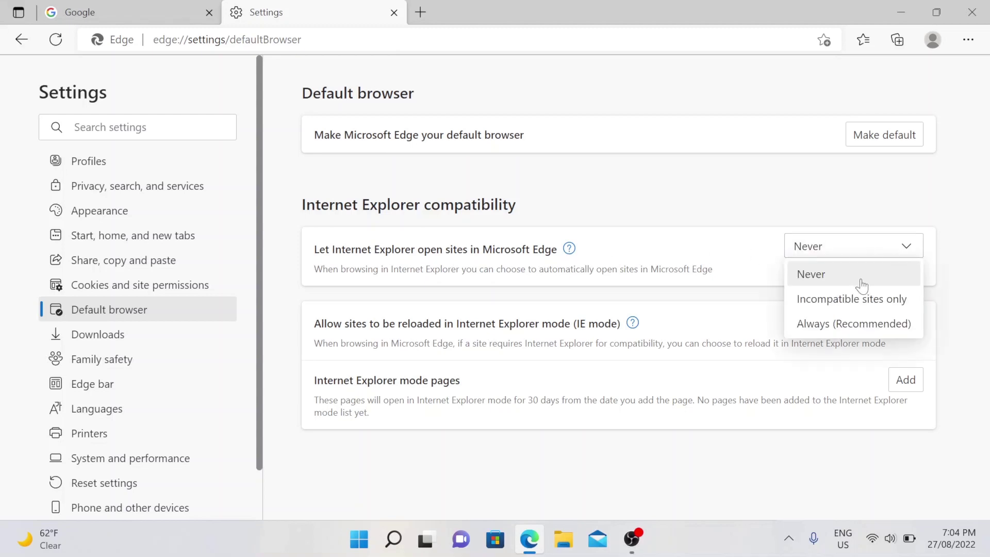
pyautogui.click(840, 326)
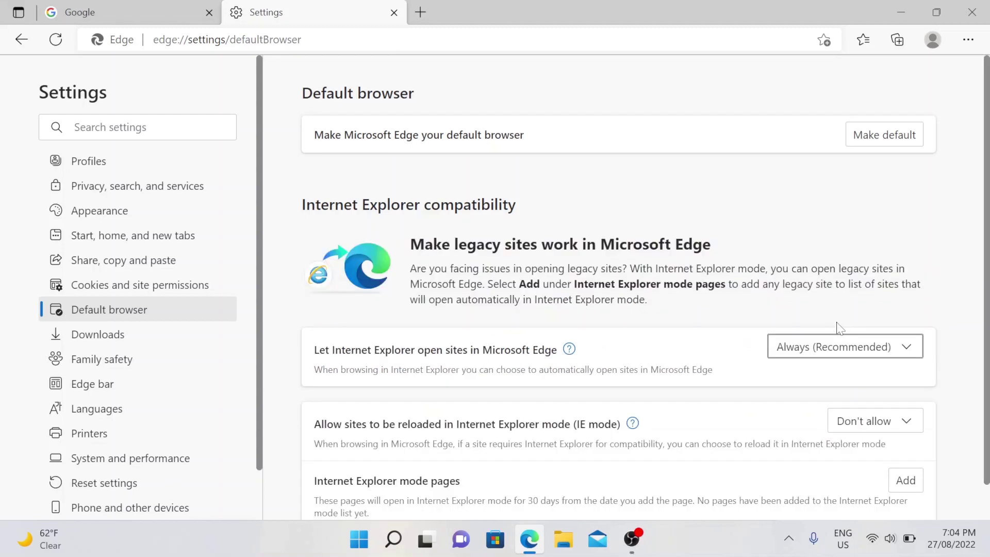
# - Set "Allow sites to be reloaded in Internet Explorer mode (IE mode)" to Allow and restart the browser
pyautogui.scroll(-1, 742, 381)
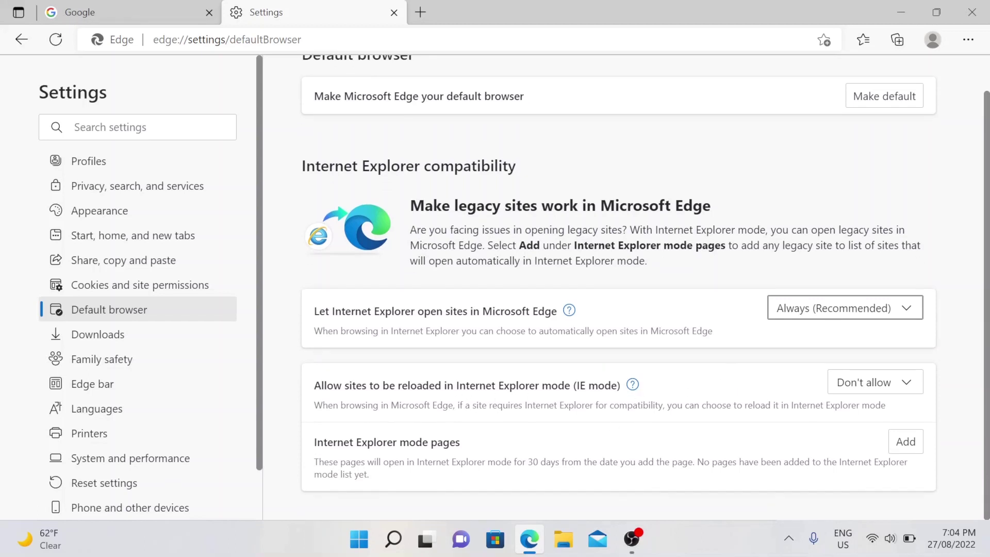
pyautogui.click(875, 384)
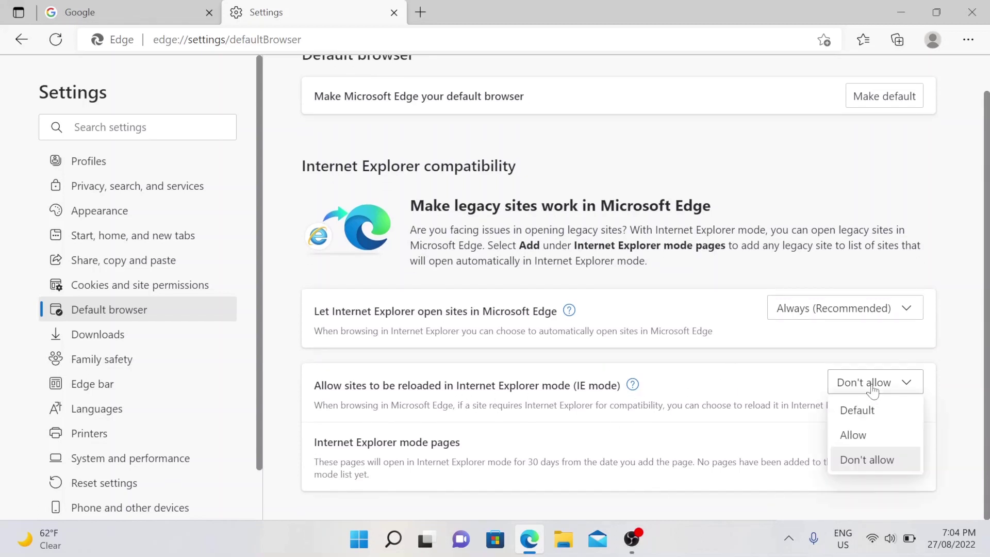
pyautogui.click(859, 436)
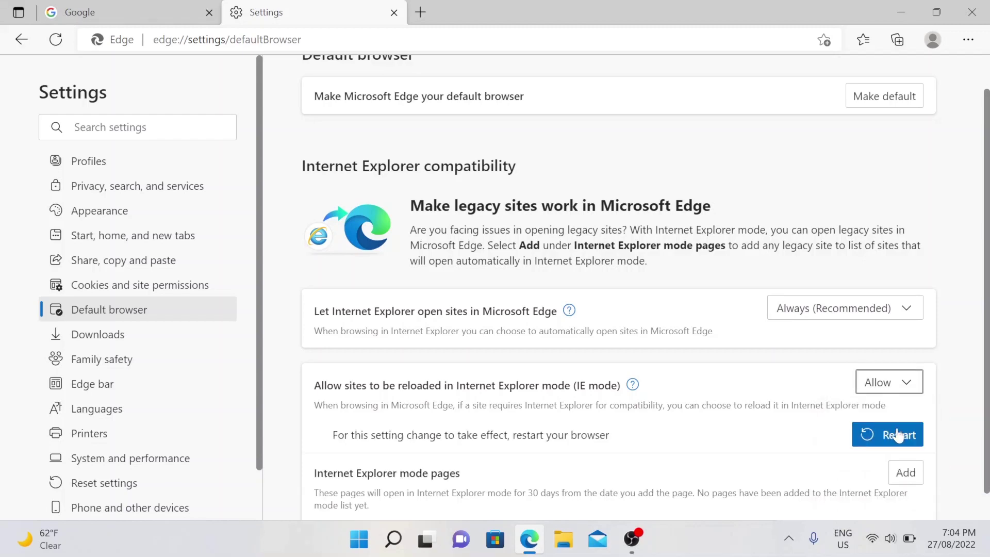
pyautogui.scroll(-1, 958, 428)
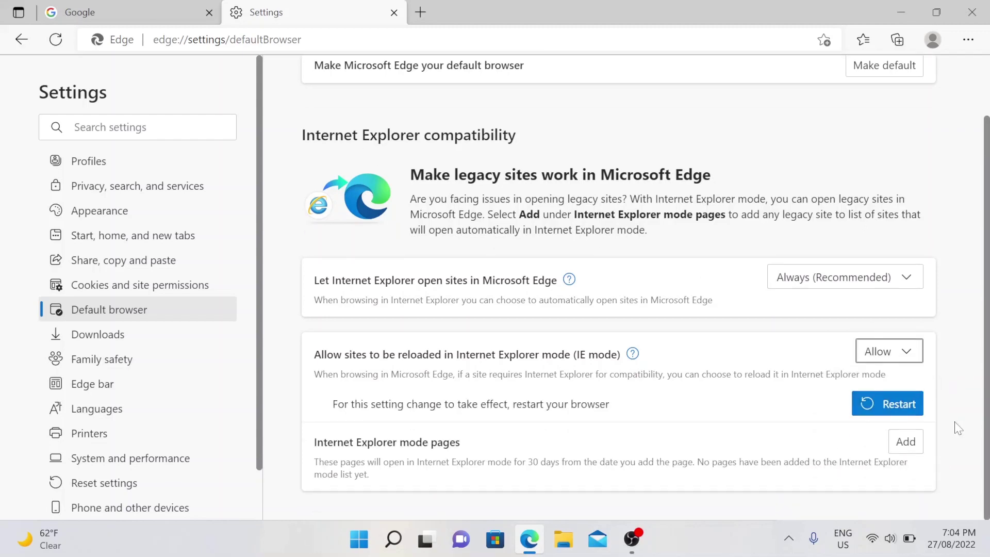
pyautogui.click(882, 402)
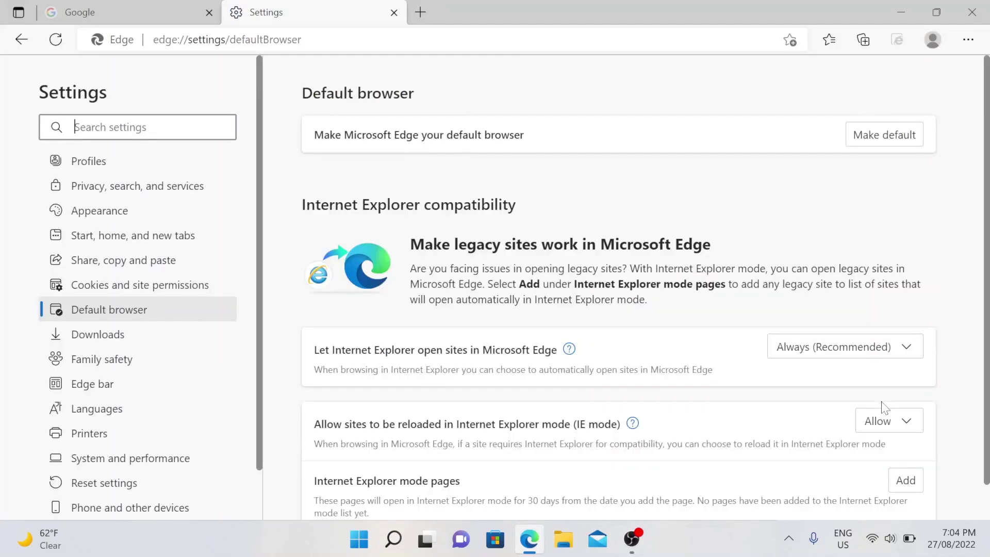
pyautogui.scroll(-1, 732, 410)
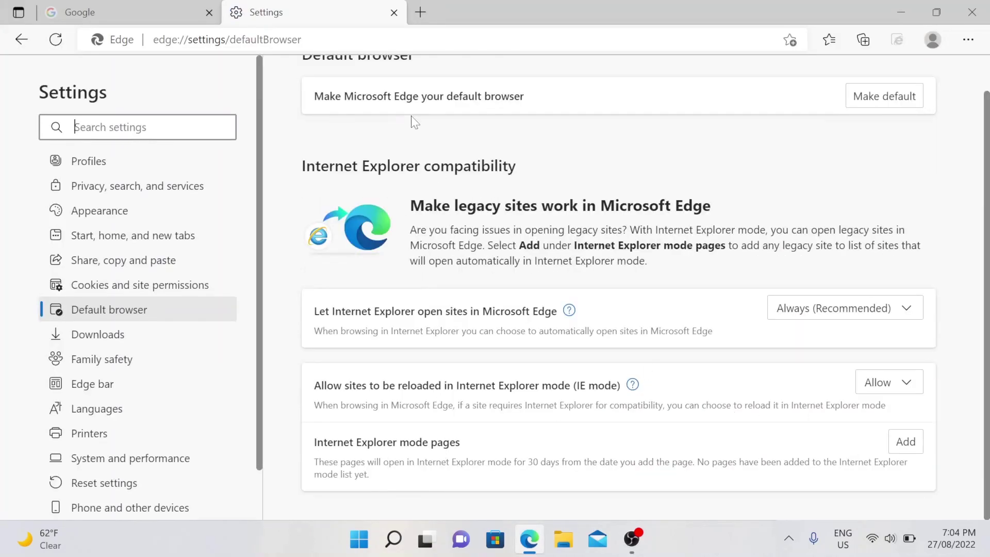
# - Close the browser settings page and dismiss the Chrome suggestion on the Google page
pyautogui.click(394, 12)
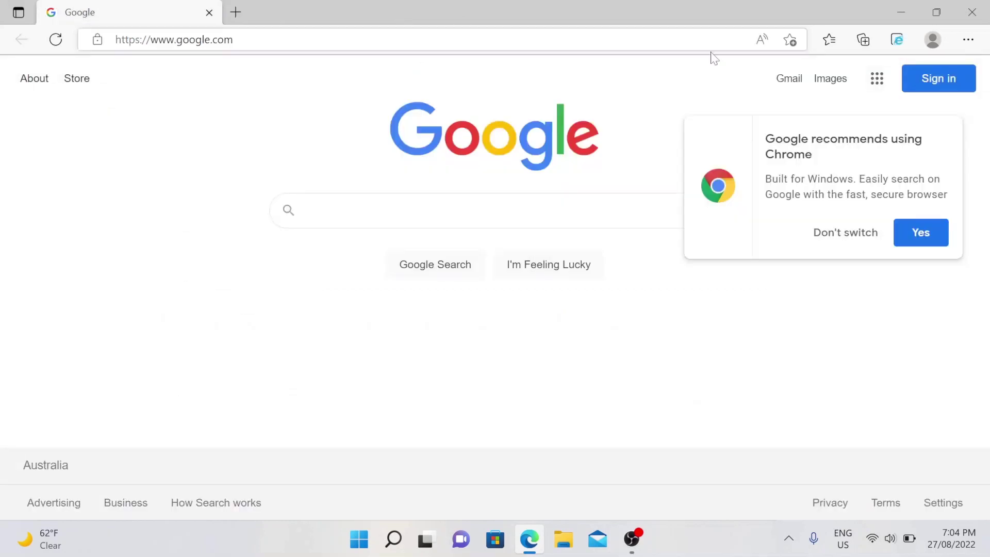
pyautogui.click(823, 242)
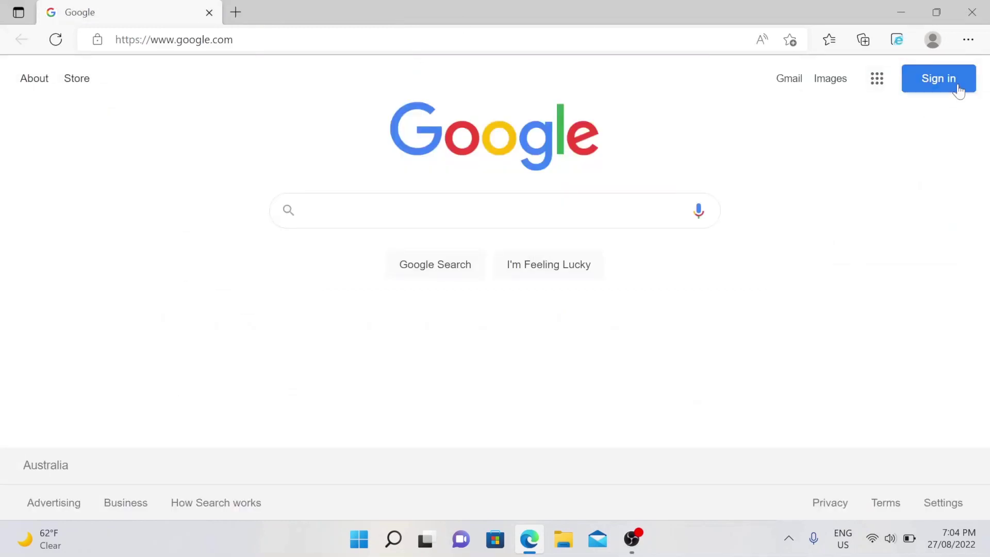
pyautogui.click(970, 41)
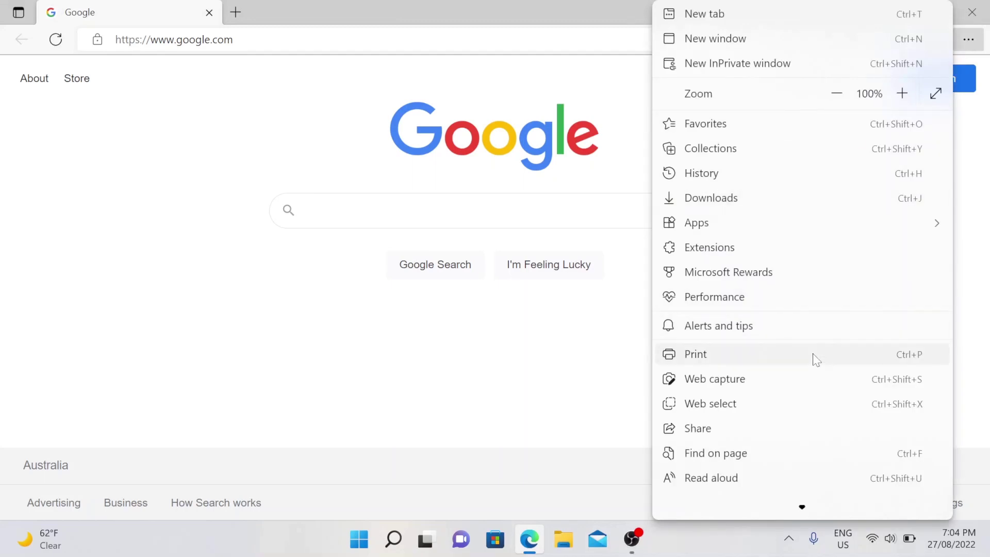
pyautogui.scroll(-3, 815, 358)
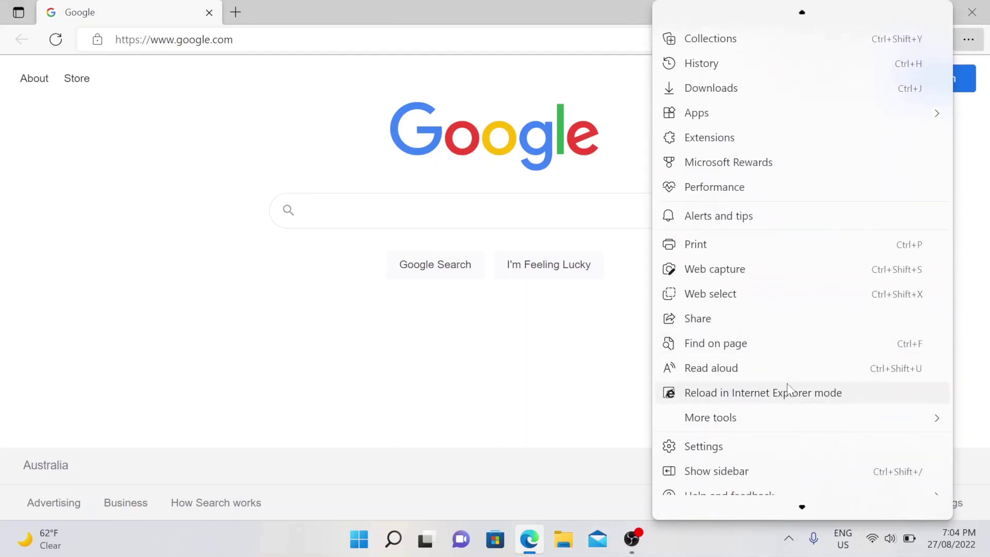
pyautogui.click(484, 355)
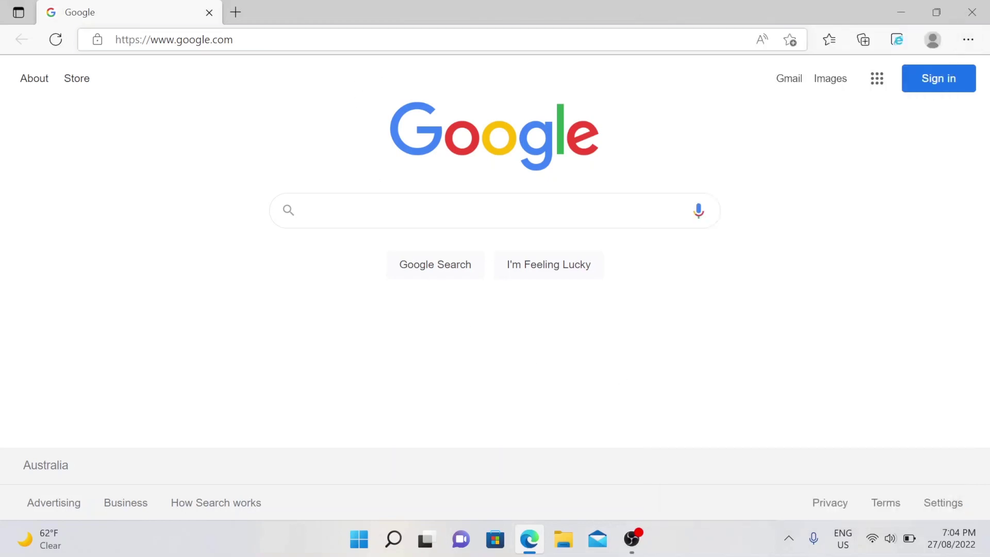
# - Open the Hikvision recorder's login page at 192.168.88.27
pyautogui.hotkey('ctrl', 'l')
pyautogui.write('192.168.88.27')
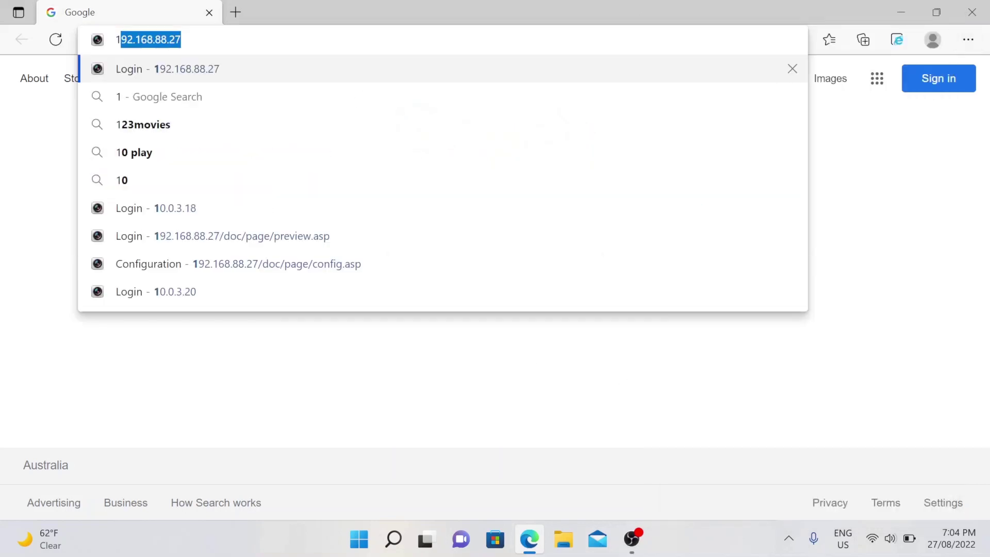
pyautogui.press('Return')
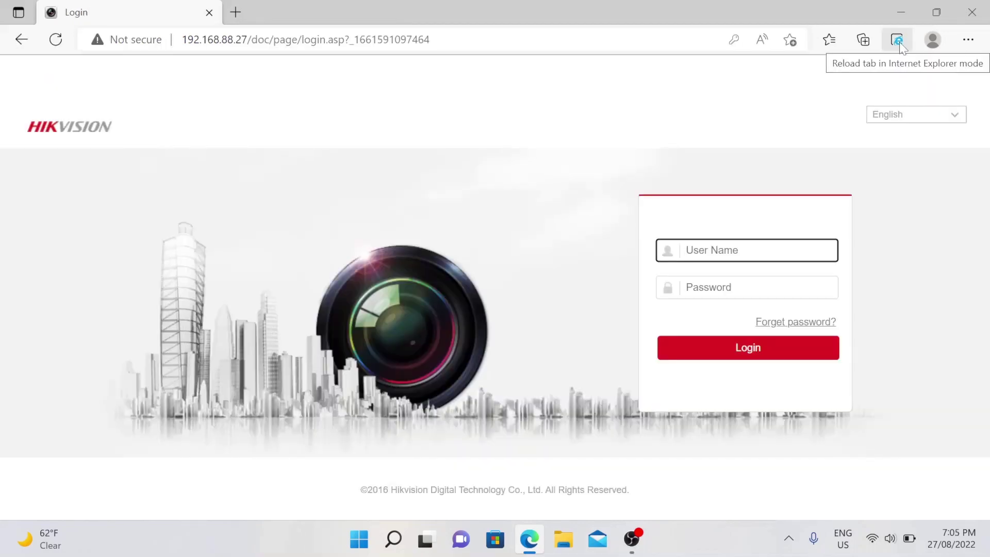
# - Reload the recorder's login page in Internet Explorer mode and set it to open in that mode next time
pyautogui.click(900, 44)
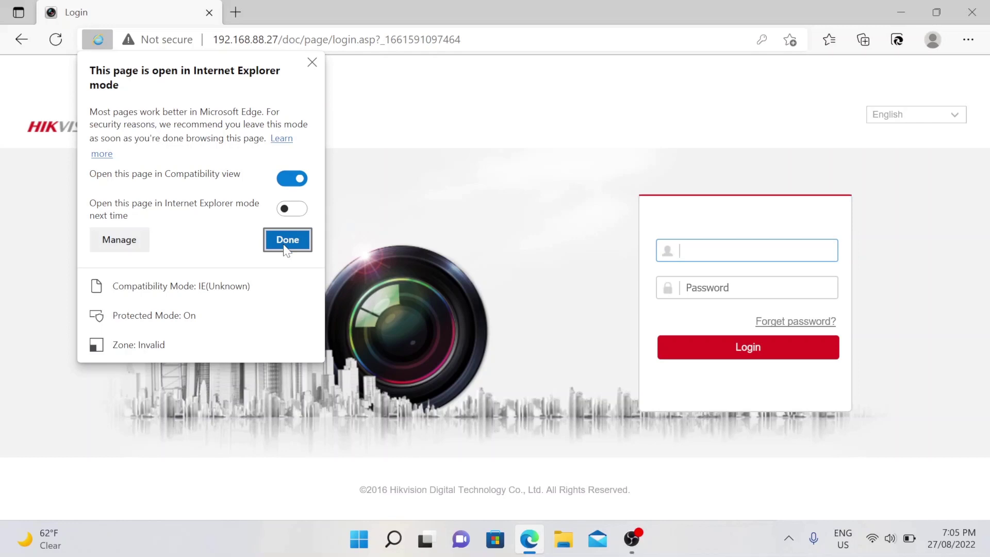
pyautogui.click(301, 213)
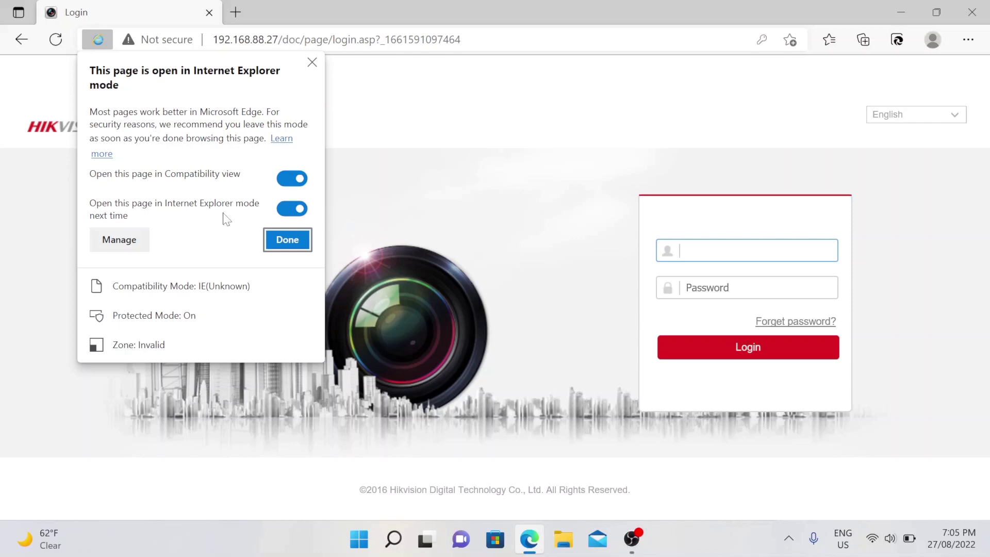
pyautogui.click(285, 243)
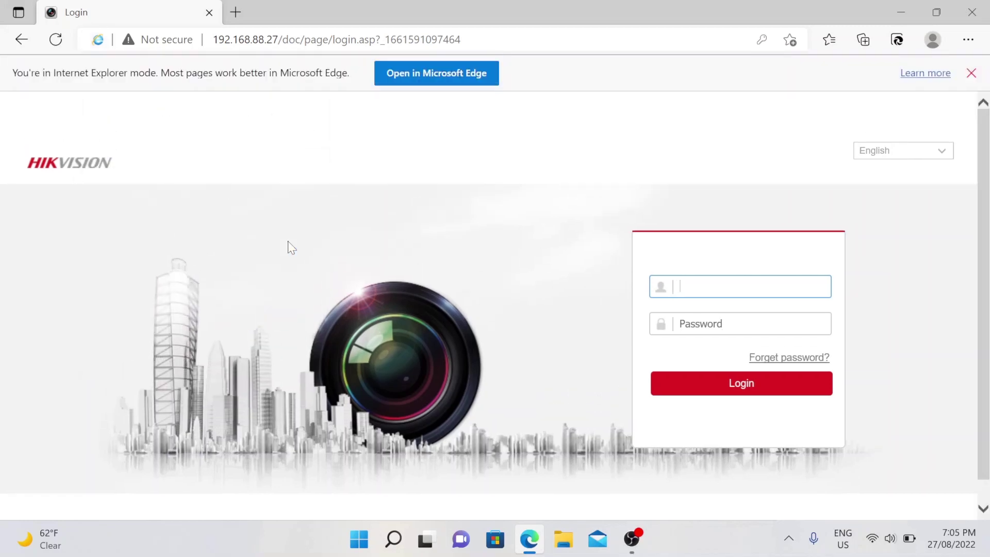
pyautogui.click(970, 40)
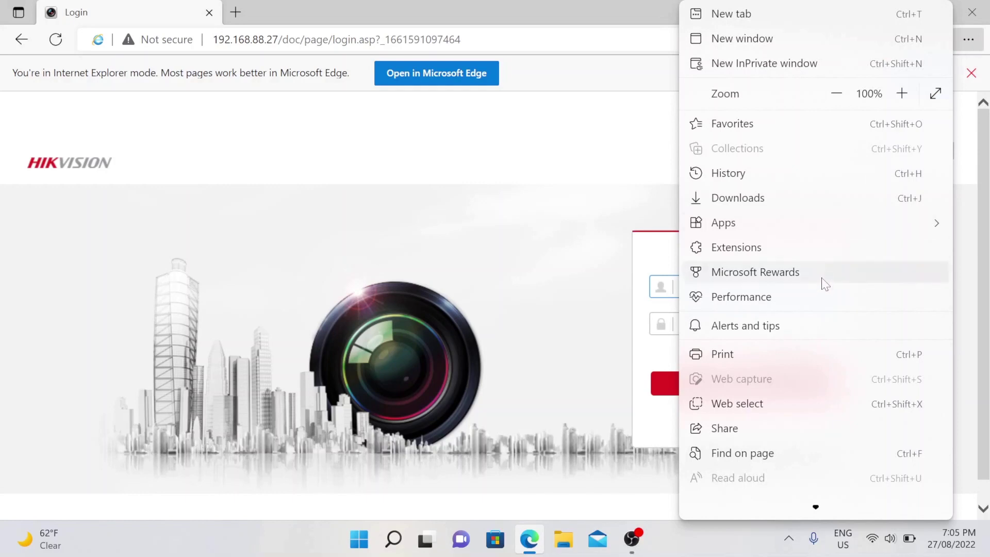
pyautogui.scroll(-3, 820, 308)
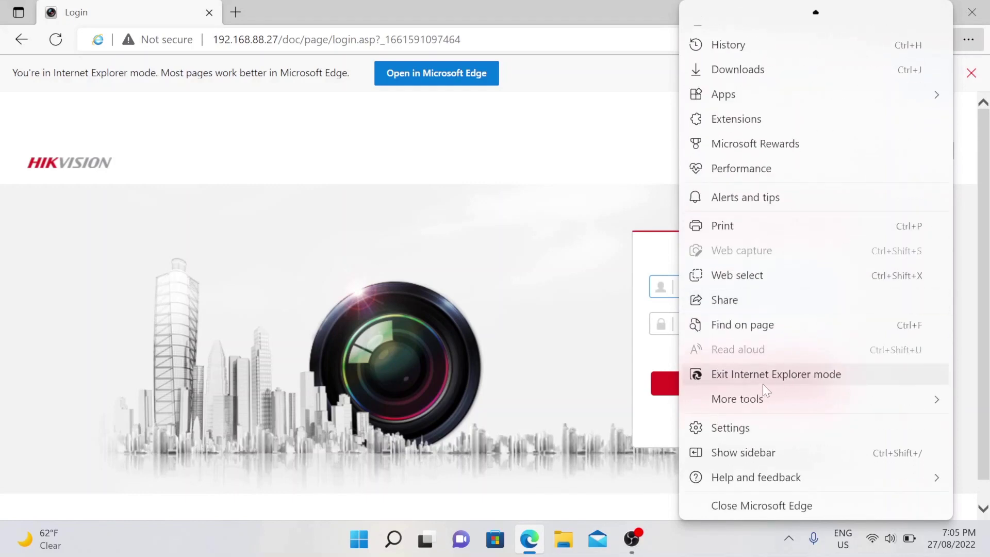
pyautogui.click(729, 379)
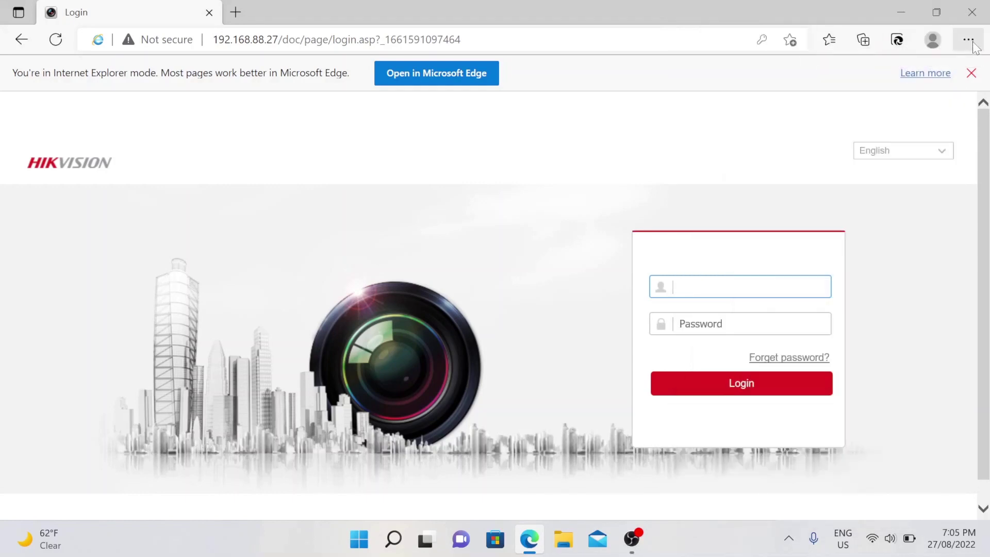
pyautogui.click(974, 44)
pyautogui.scroll(-3, 818, 269)
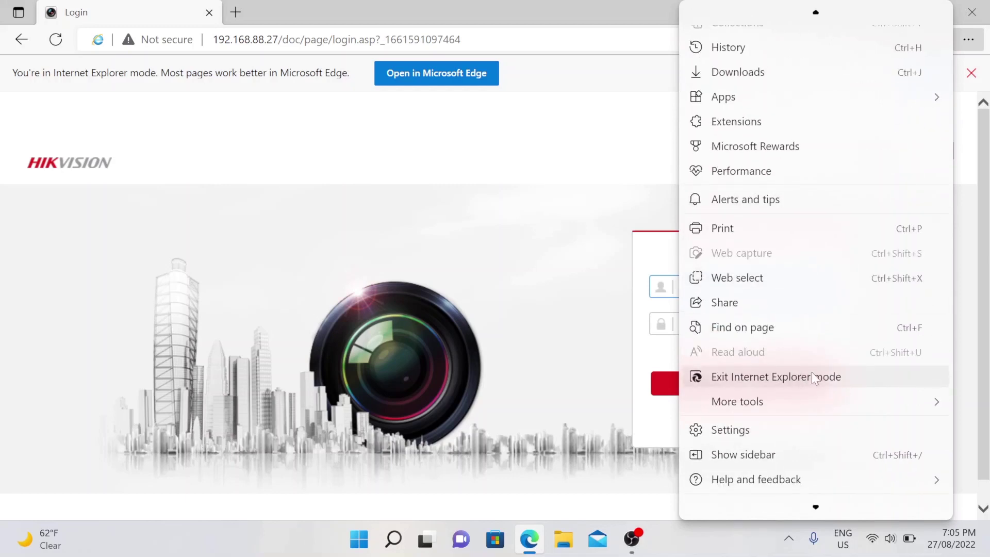
pyautogui.click(574, 284)
# - Close Microsoft Edge and start it again
pyautogui.click(980, 10)
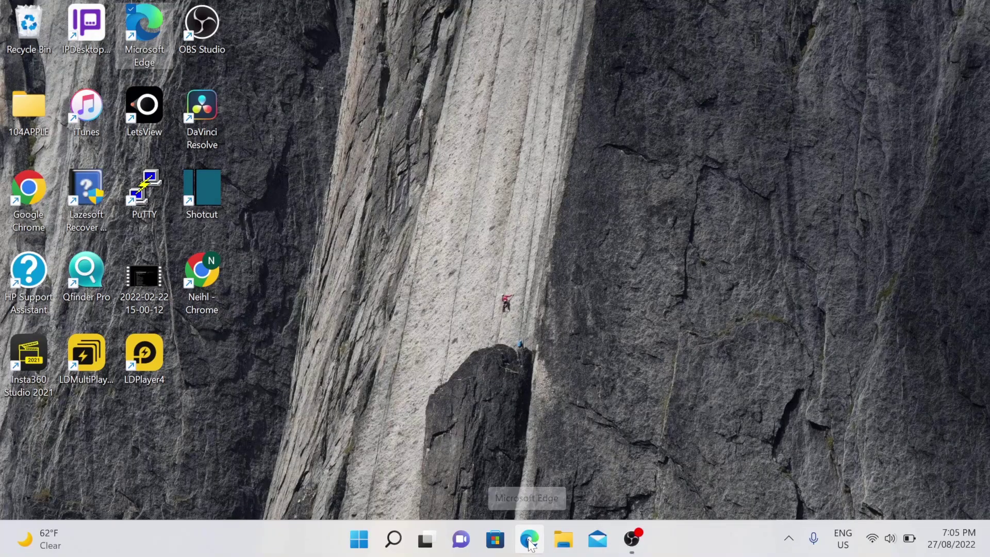
pyautogui.click(529, 541)
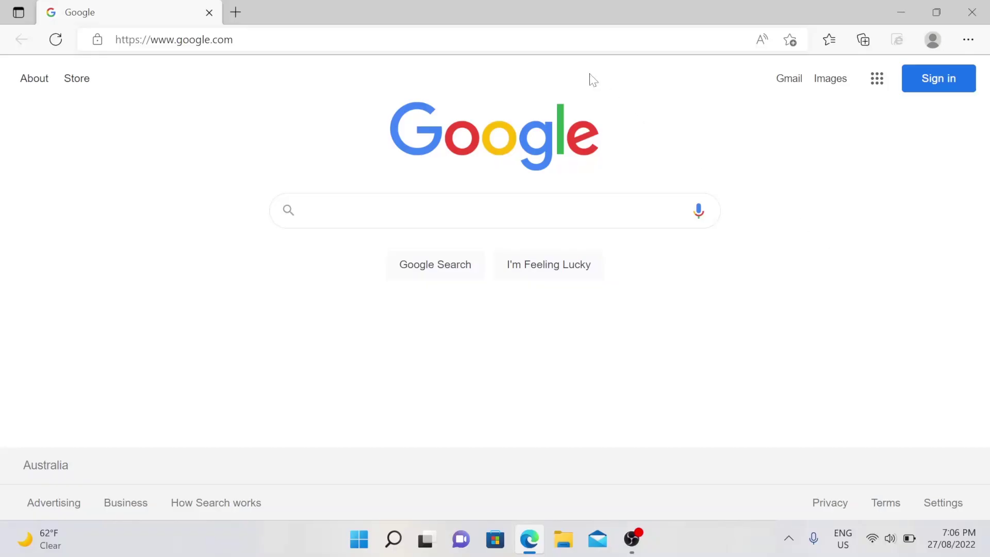
# - Open the recorder at 192.168.88.27 and log in with the user name admin and the account password
pyautogui.hotkey('ctrl', 'l')
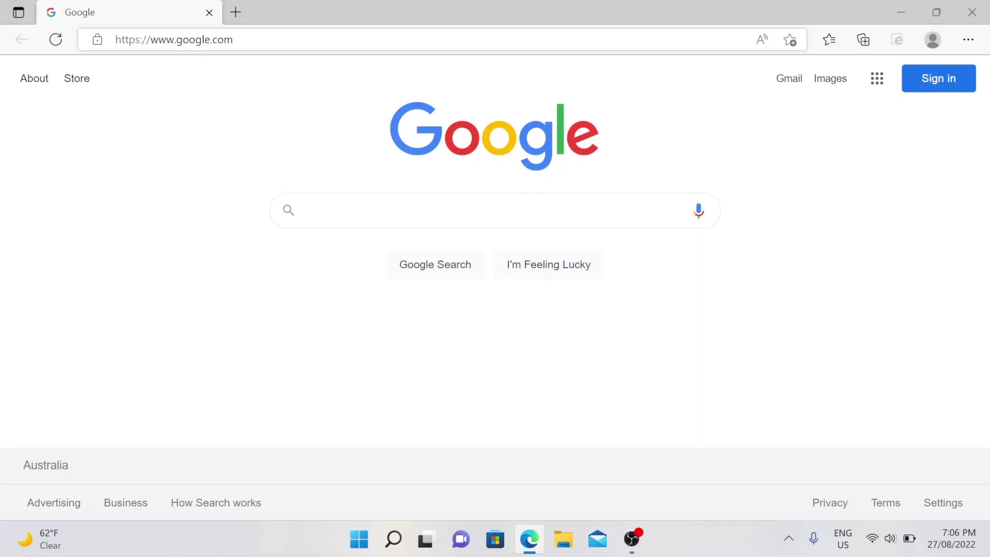
pyautogui.write('192.168.88.27')
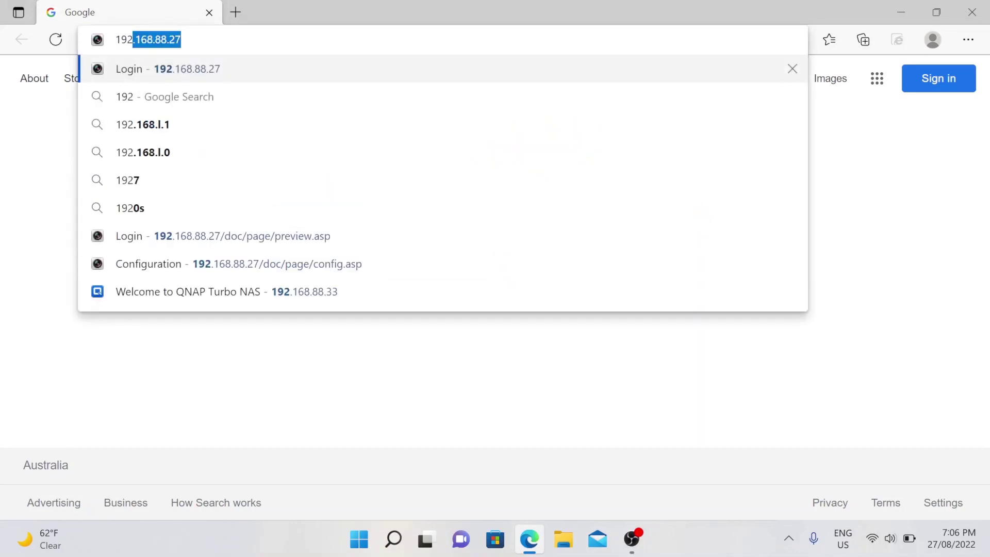
pyautogui.press('Return')
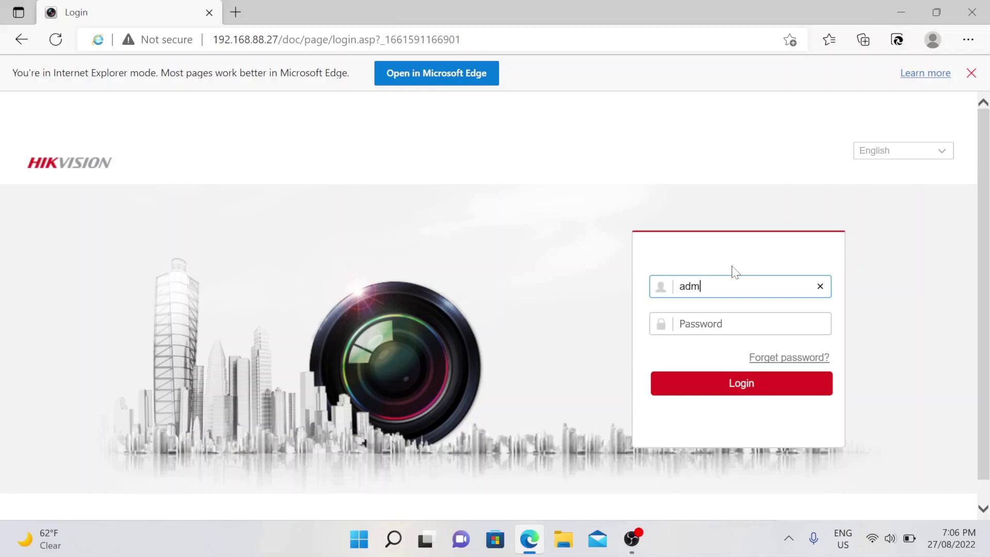
pyautogui.press('Tab')
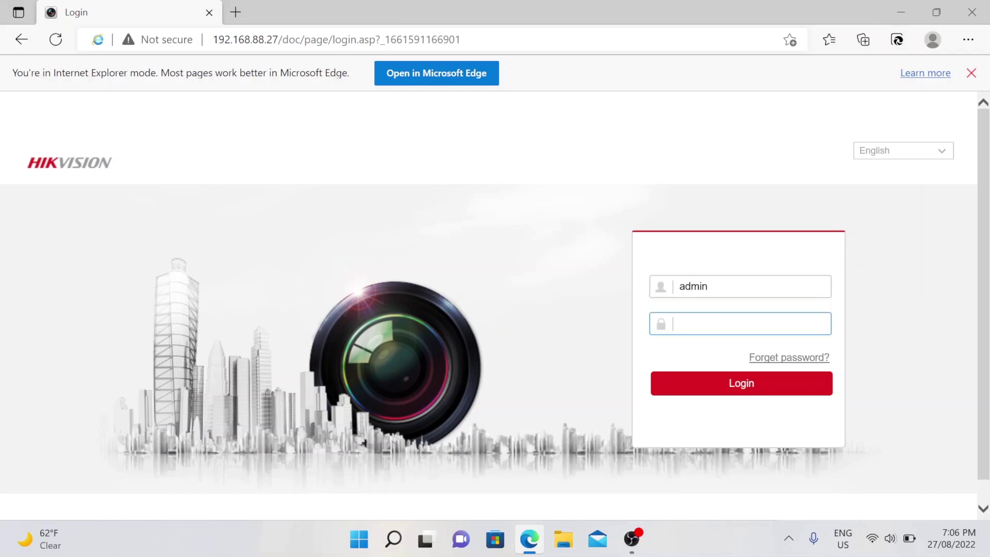
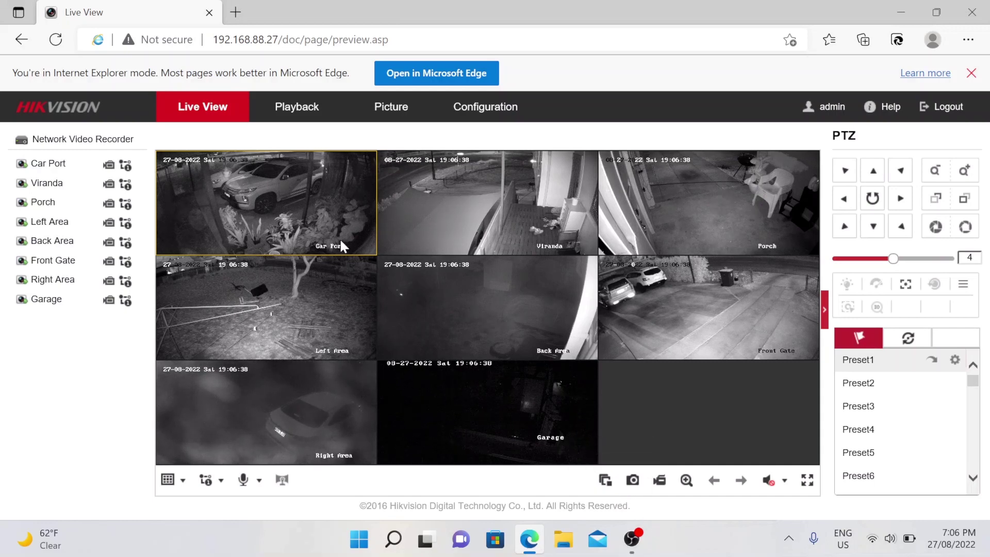
# - View the Car Port and Viranda cameras full screen from the live view, and stop all live views
pyautogui.click(310, 192)
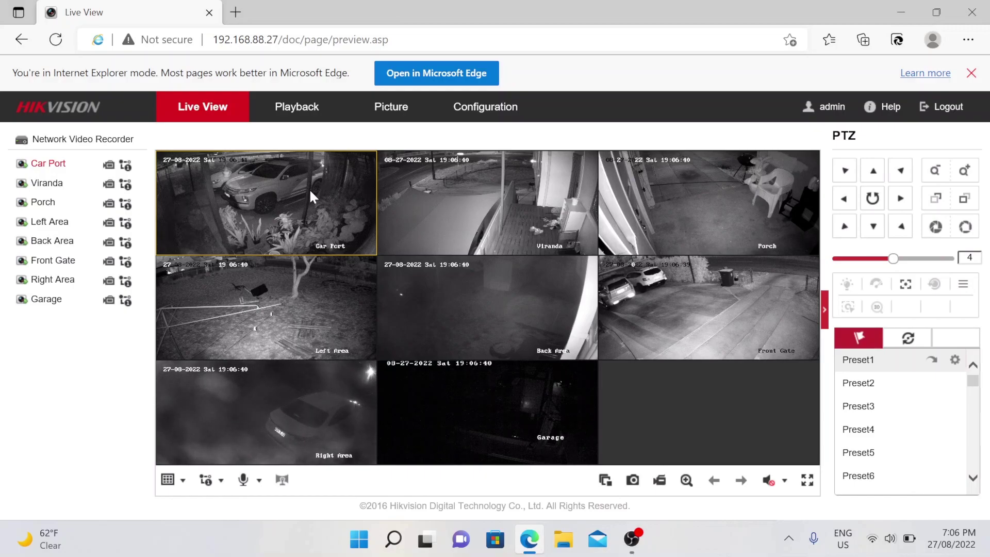
pyautogui.doubleClick(308, 188)
pyautogui.doubleClick(456, 230)
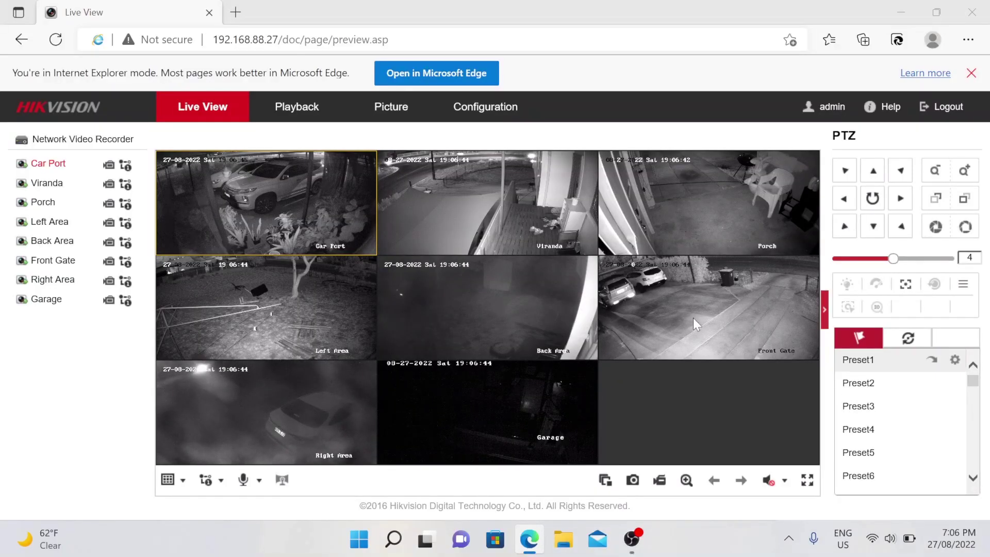
pyautogui.doubleClick(509, 185)
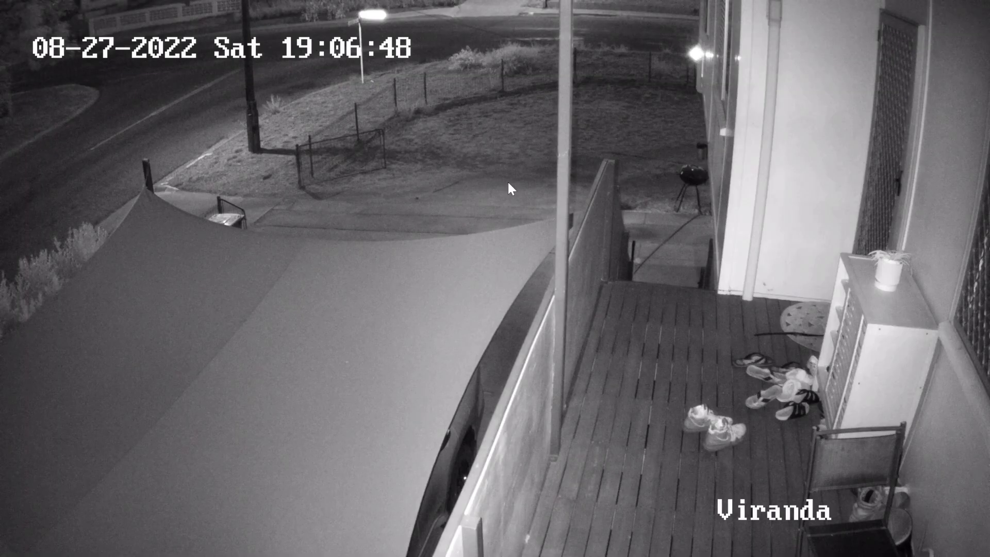
pyautogui.doubleClick(493, 207)
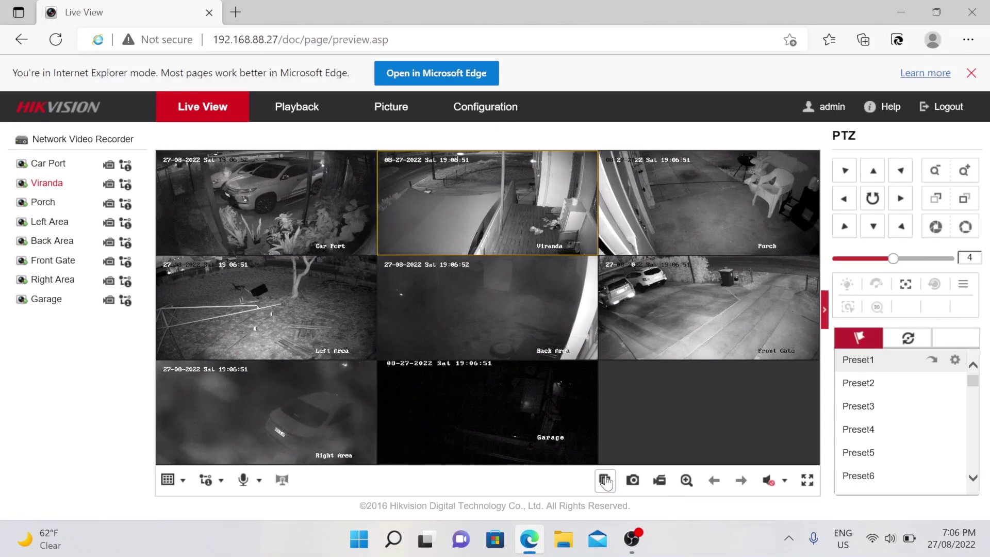
pyautogui.click(605, 480)
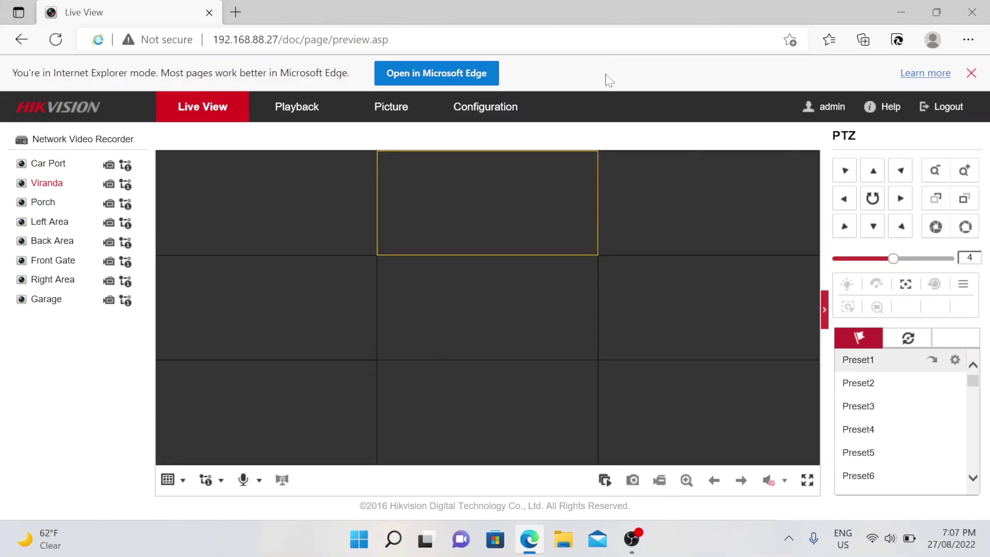
pyautogui.click(292, 110)
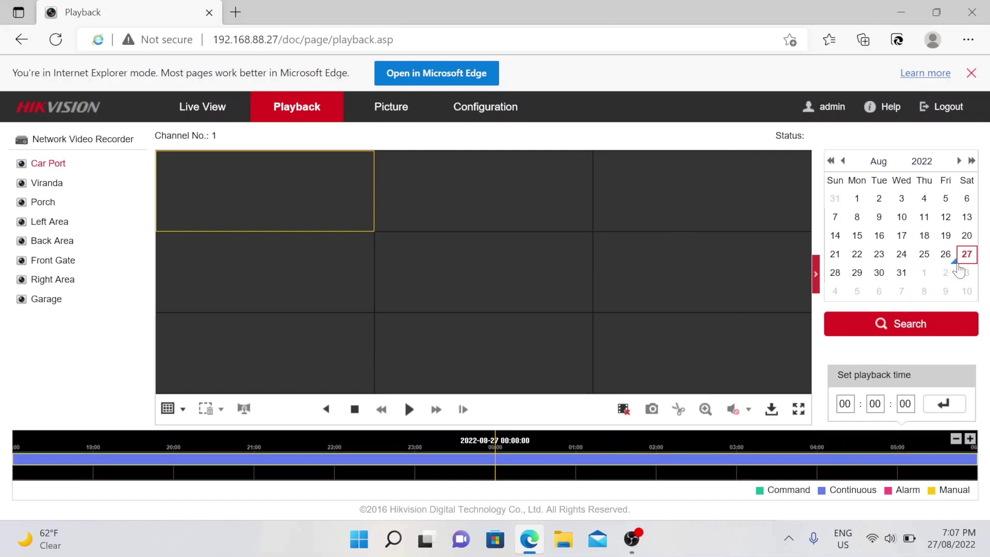
pyautogui.click(771, 410)
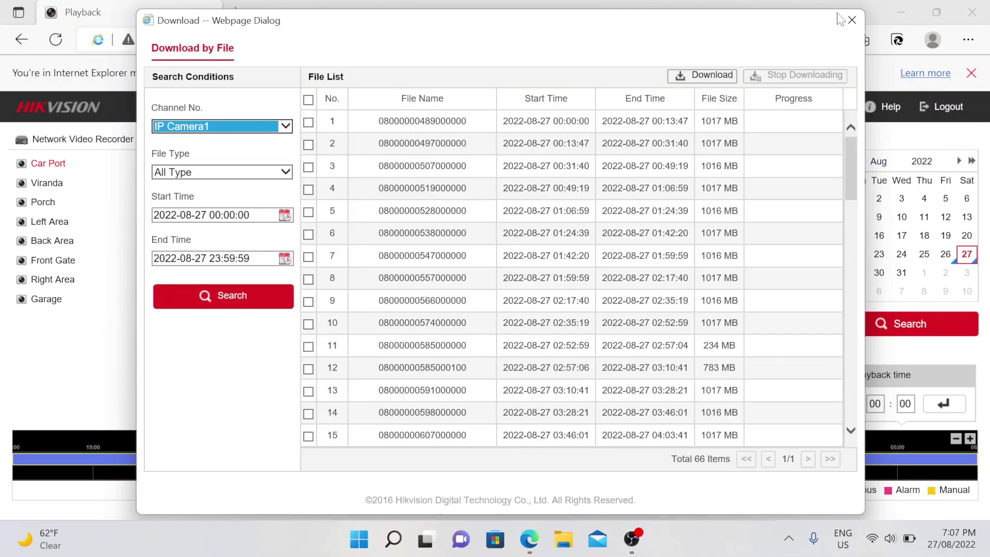
pyautogui.scroll(-5, 788, 232)
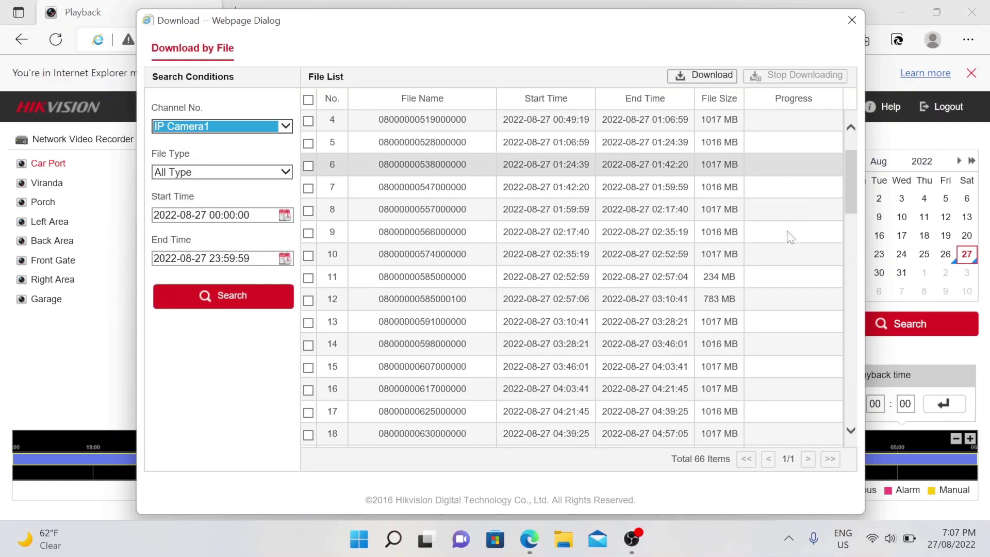
pyautogui.scroll(2, 787, 237)
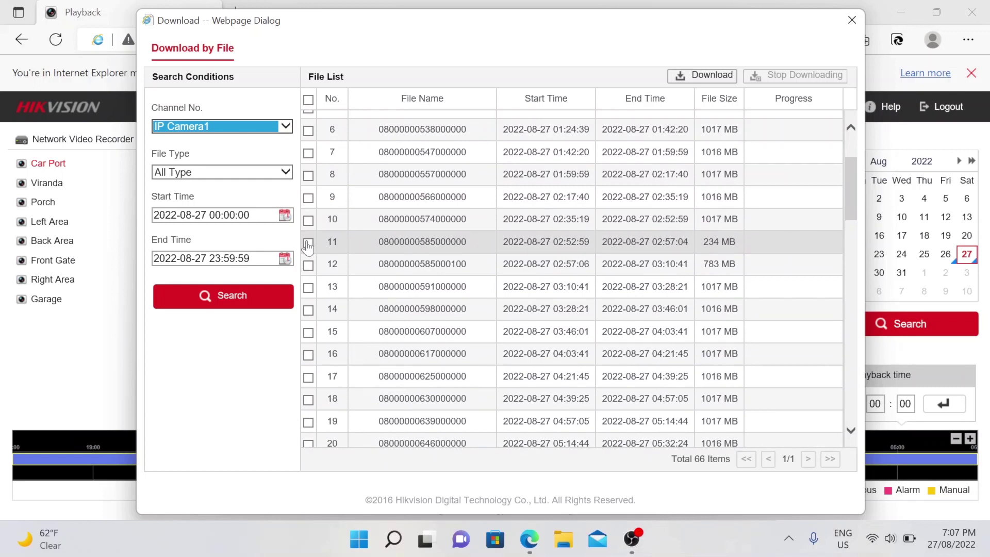
pyautogui.click(626, 243)
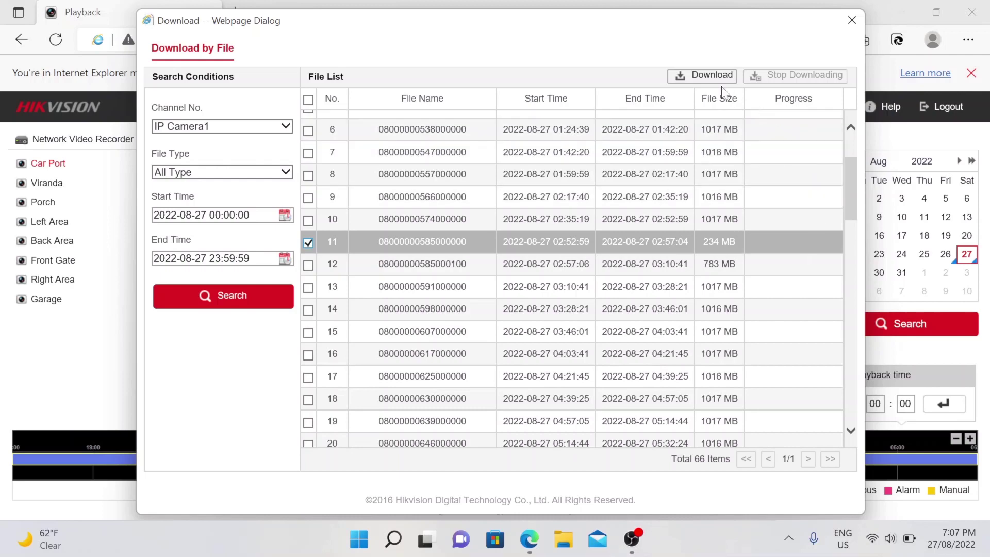
pyautogui.click(700, 78)
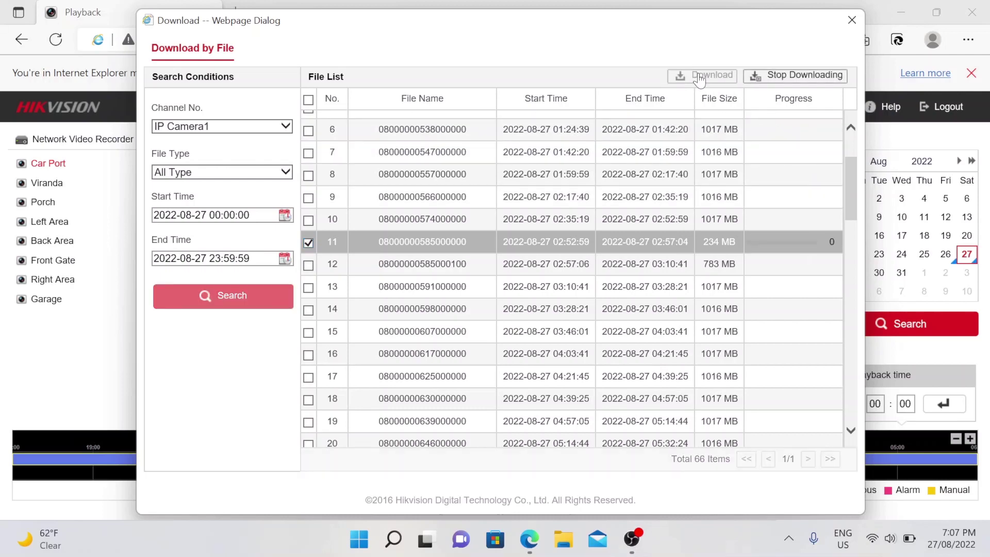
# - Switch to File Explorer and open the current user's profile folder inside Users on Local Disk (C:)
pyautogui.click(564, 540)
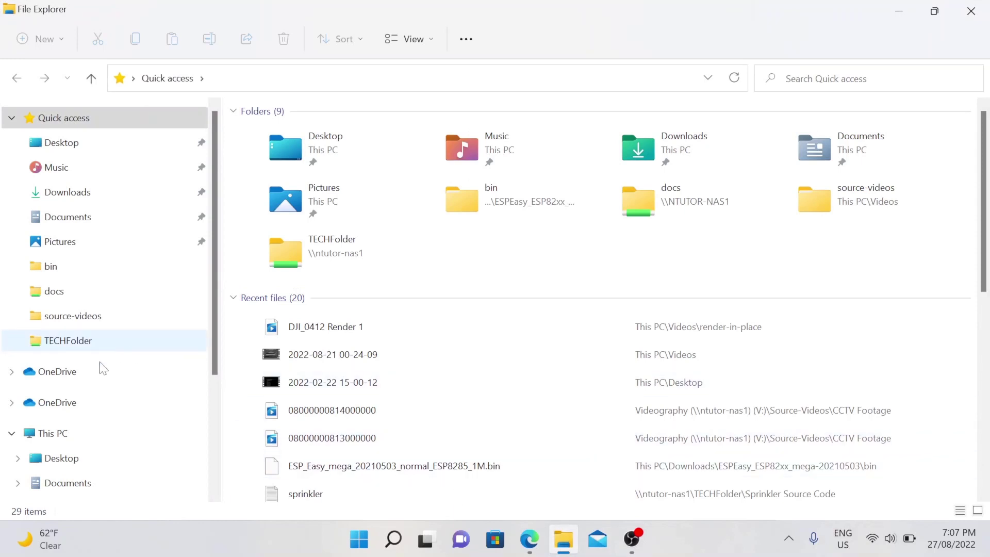
pyautogui.click(95, 436)
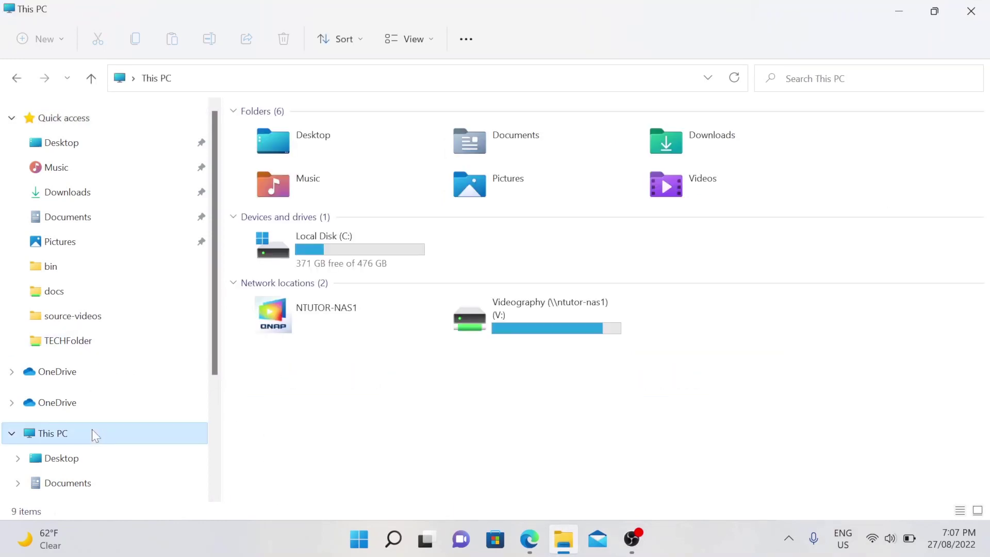
pyautogui.doubleClick(392, 247)
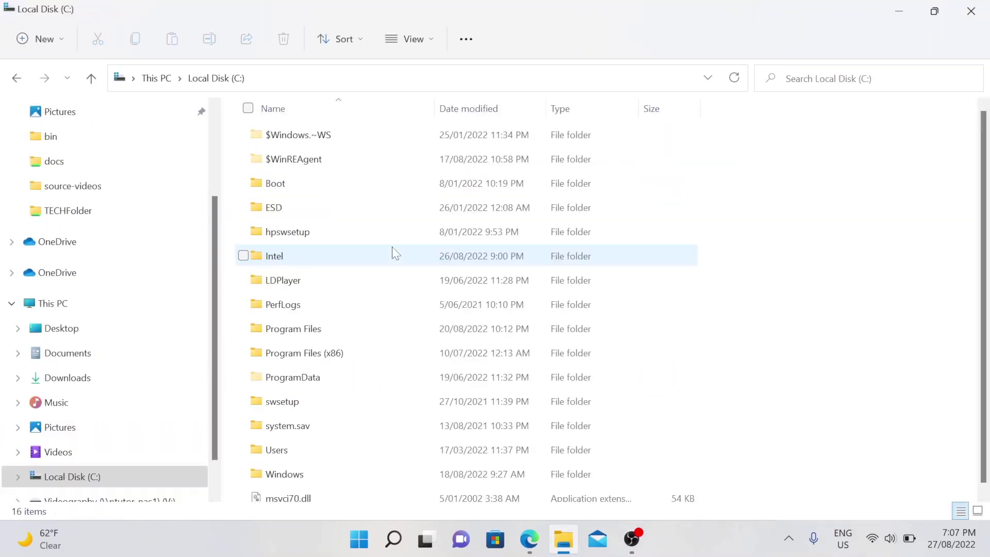
pyautogui.doubleClick(300, 450)
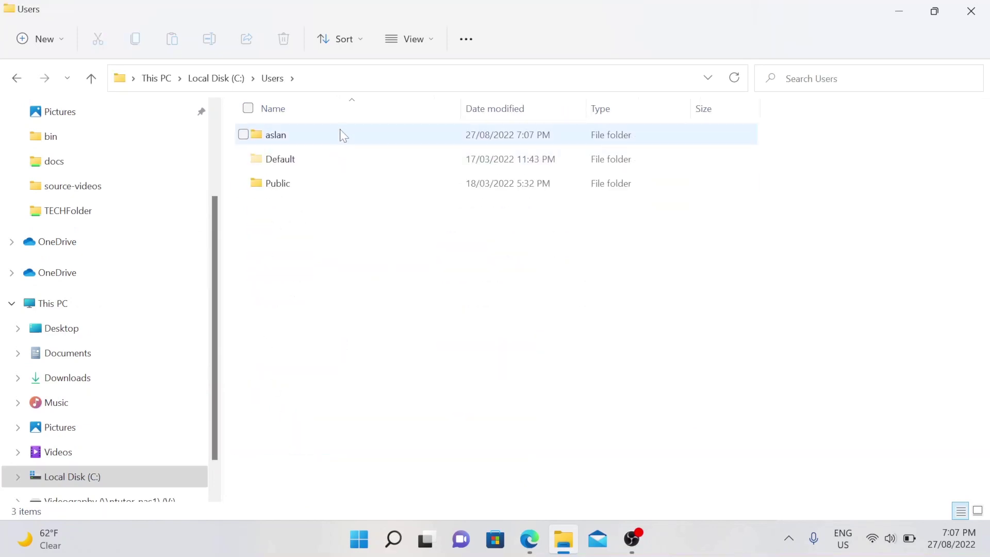
pyautogui.doubleClick(338, 135)
# - From the user's profile folder, open Web, DownloadFiles and the dated subfolder 2022-08-27
pyautogui.scroll(-2, 367, 337)
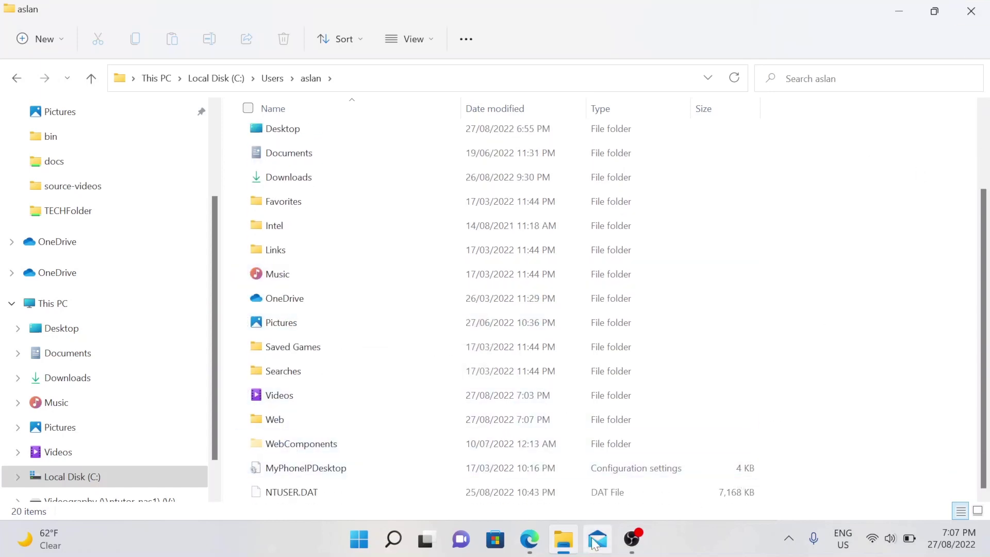
pyautogui.click(369, 424)
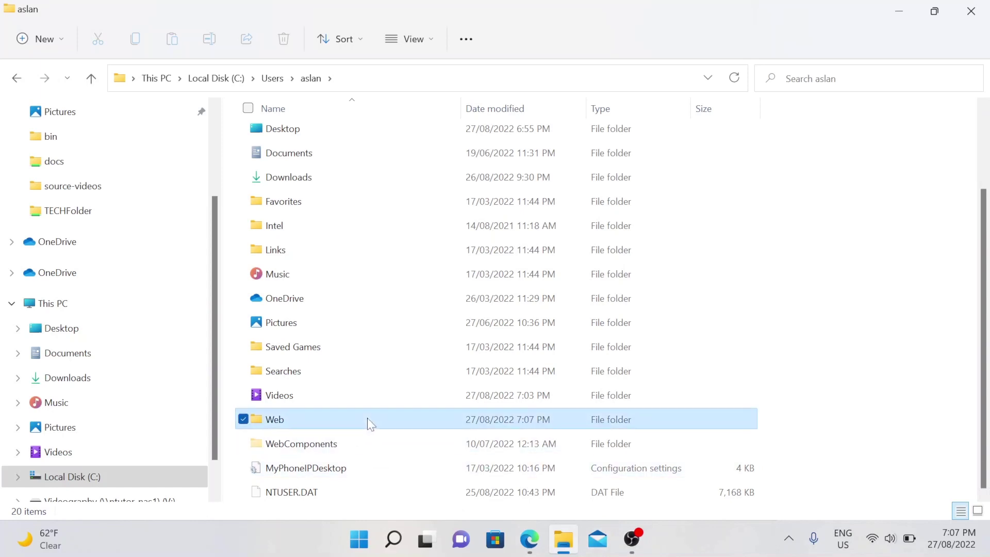
pyautogui.doubleClick(369, 424)
pyautogui.doubleClick(364, 141)
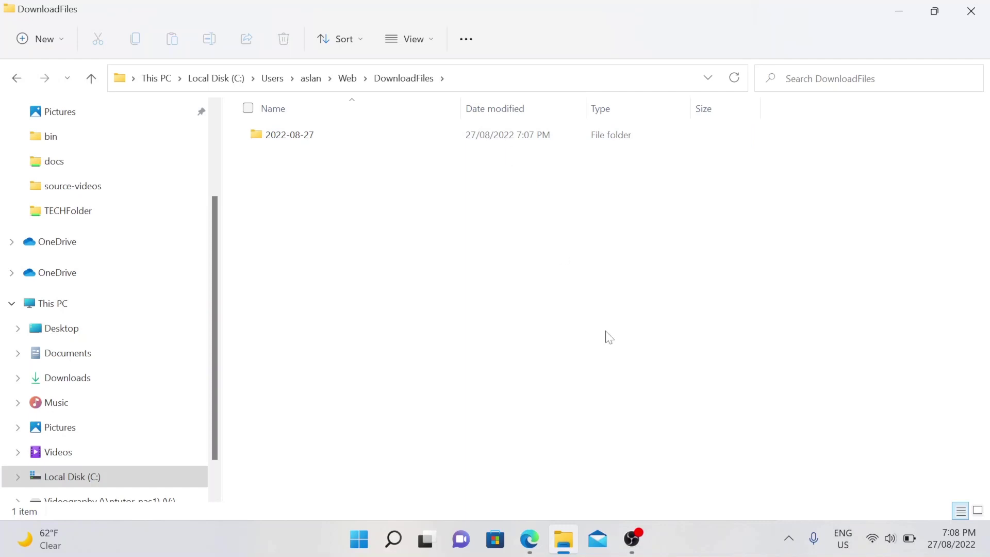
pyautogui.doubleClick(328, 146)
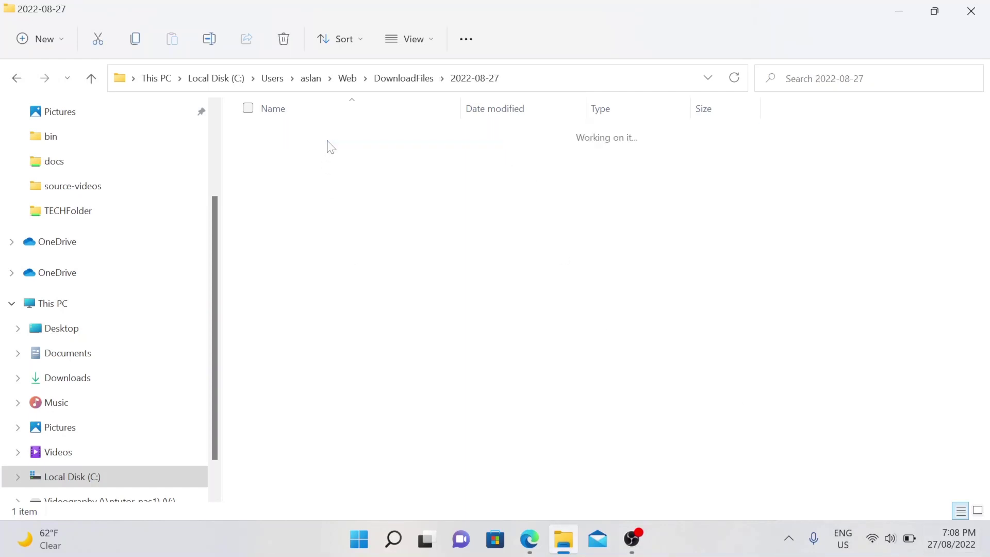
pyautogui.click(293, 181)
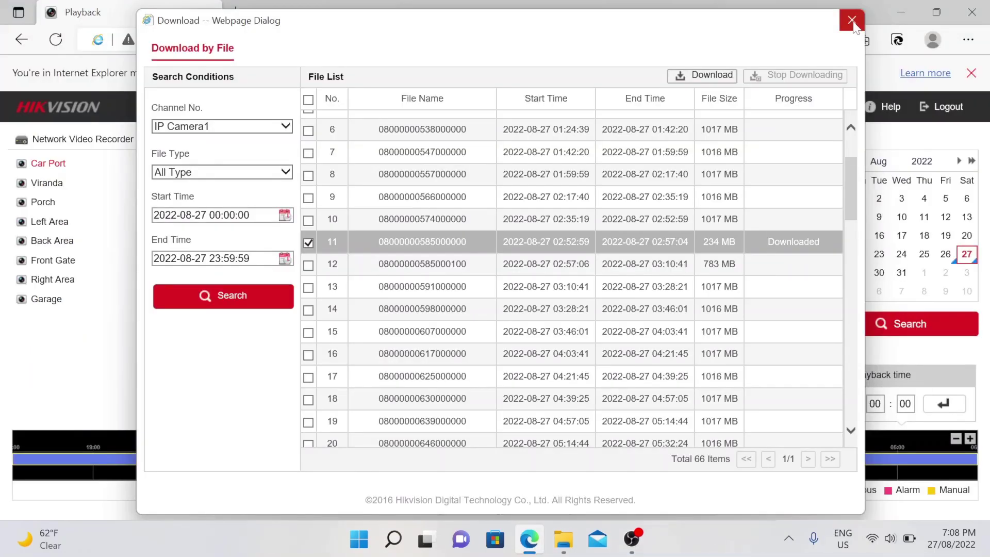
pyautogui.click(852, 23)
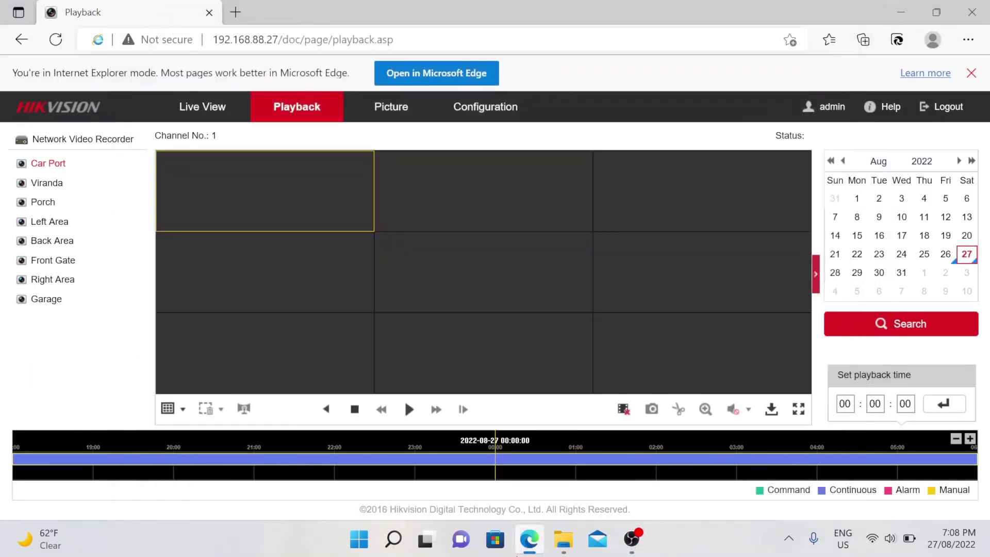
pyautogui.click(574, 545)
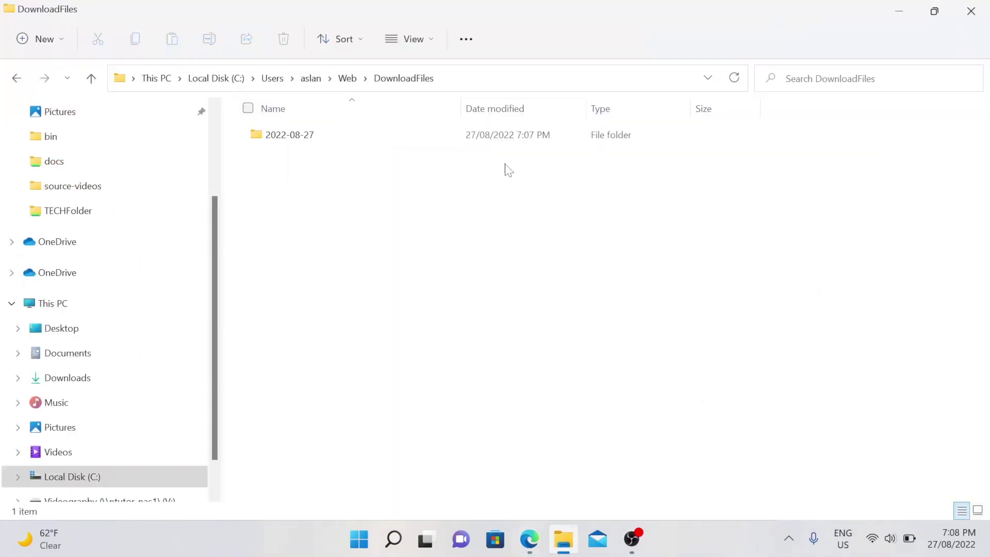
pyautogui.doubleClick(449, 139)
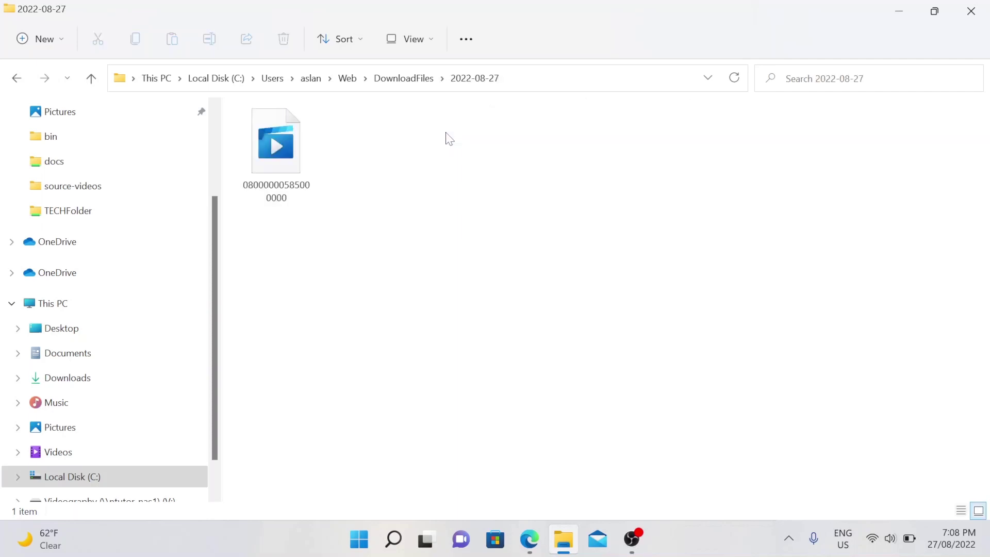
pyautogui.rightClick(429, 138)
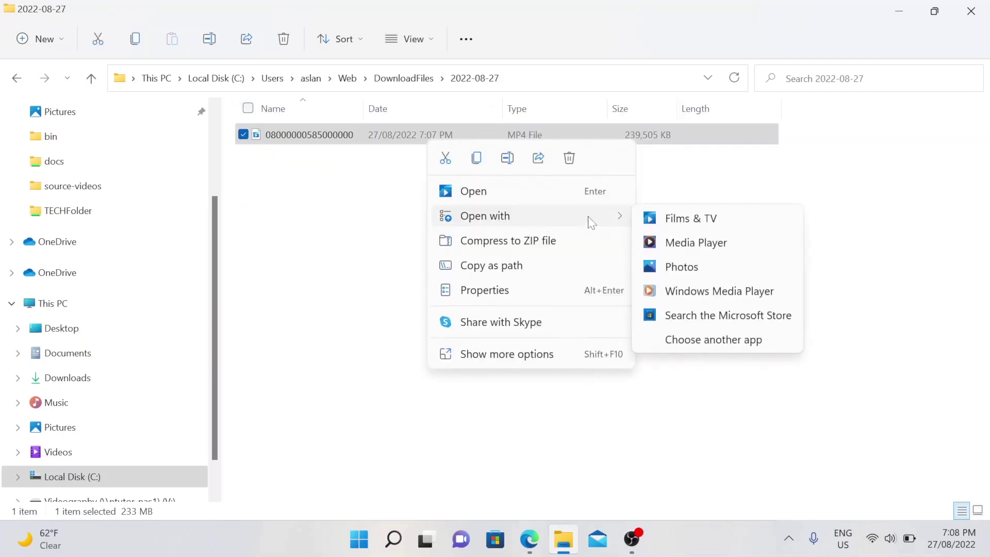
pyautogui.click(538, 192)
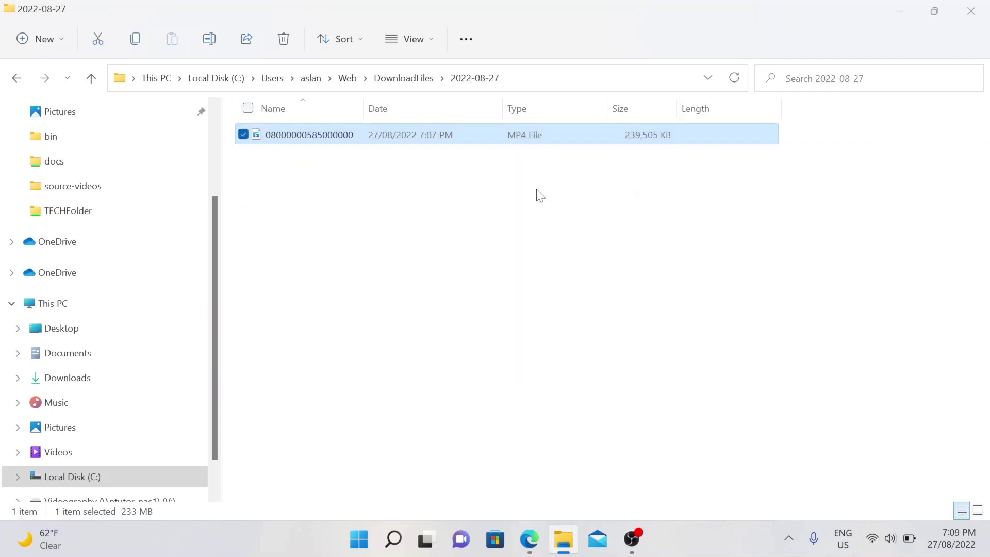